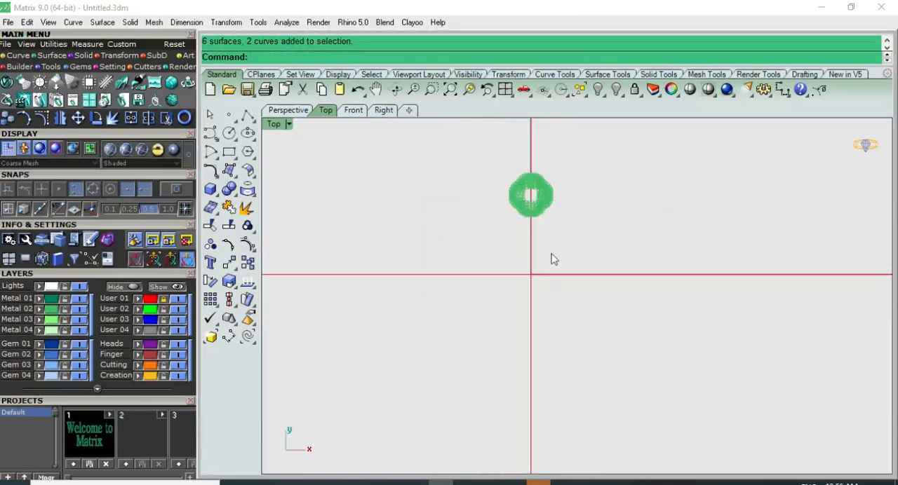
pyautogui.scroll(3, 526, 356)
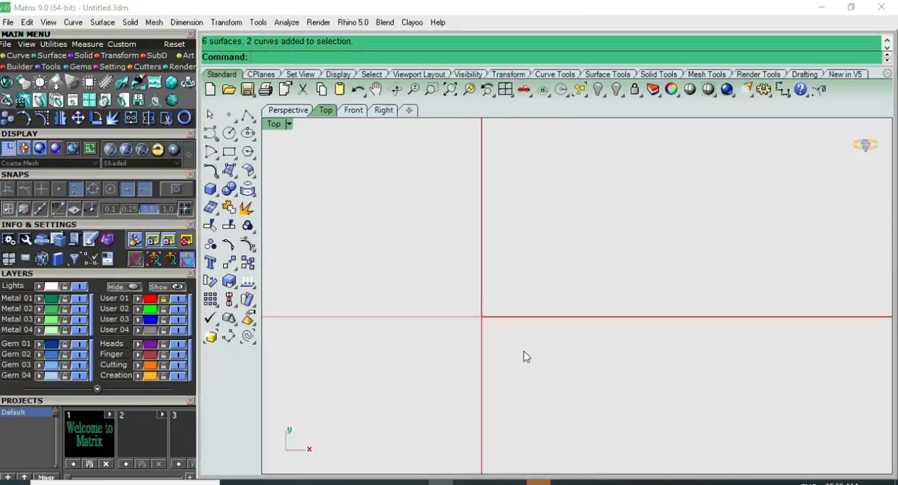
# Draw a circle centred on the origin with a diameter of 10 in the Top view.
pyautogui.click(228, 135)
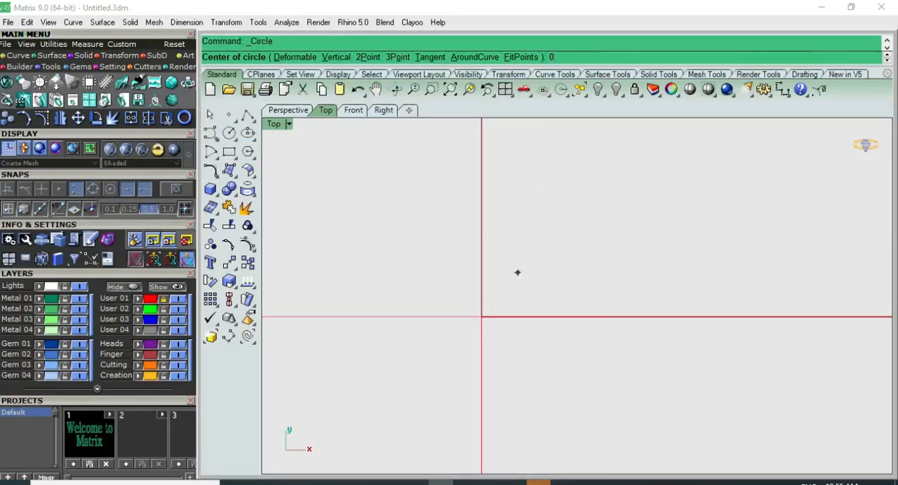
pyautogui.write('0')
pyautogui.press('Return')
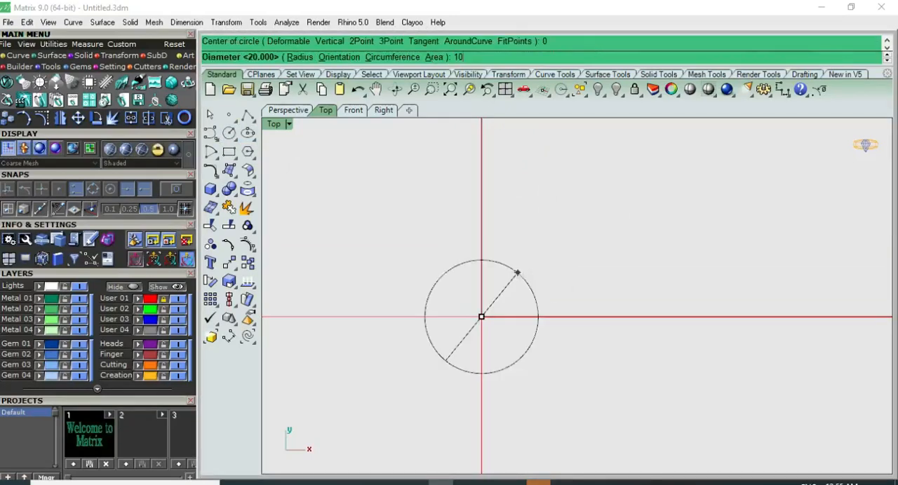
pyautogui.write('10')
pyautogui.press('Return')
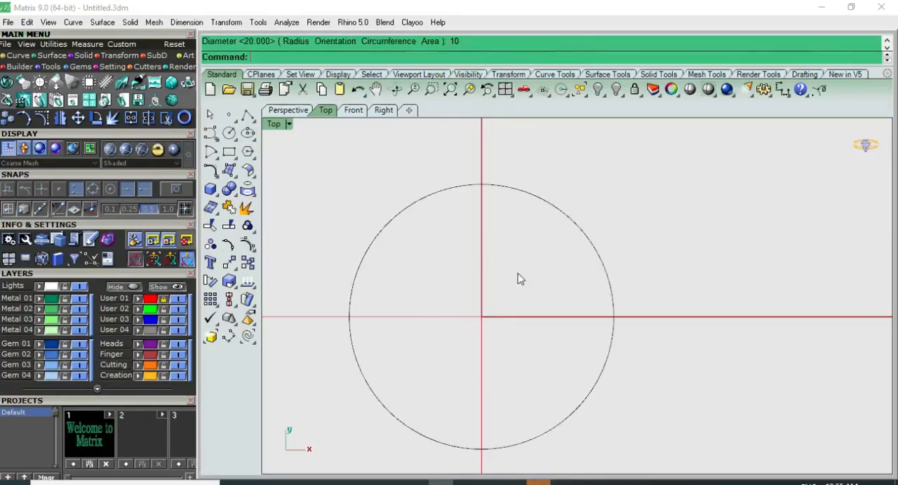
# Draw a smaller concentric circle centred on the origin inside the first circle.
pyautogui.click(228, 133)
pyautogui.write('0')
pyautogui.press('Return')
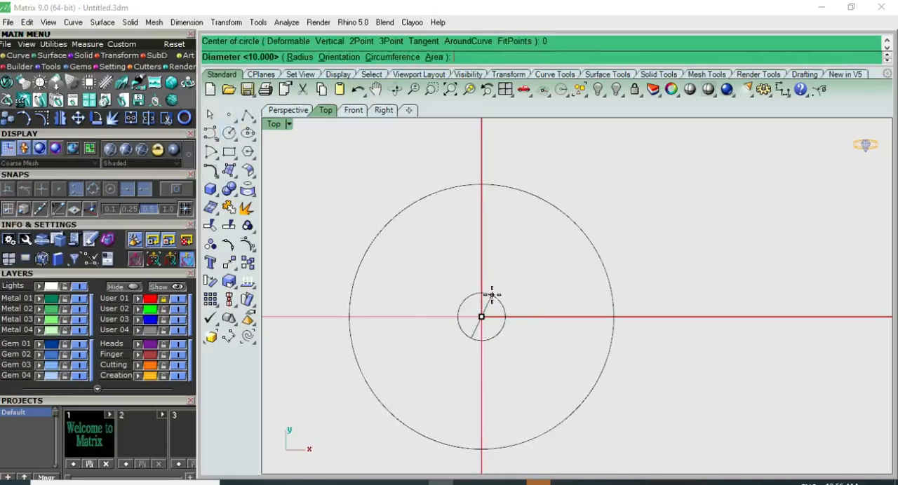
pyautogui.press('Return')
# Scale the outer circle horizontally to the inner circle's width, forming a vertical ellipse, and delete the inner circle.
pyautogui.click(583, 238)
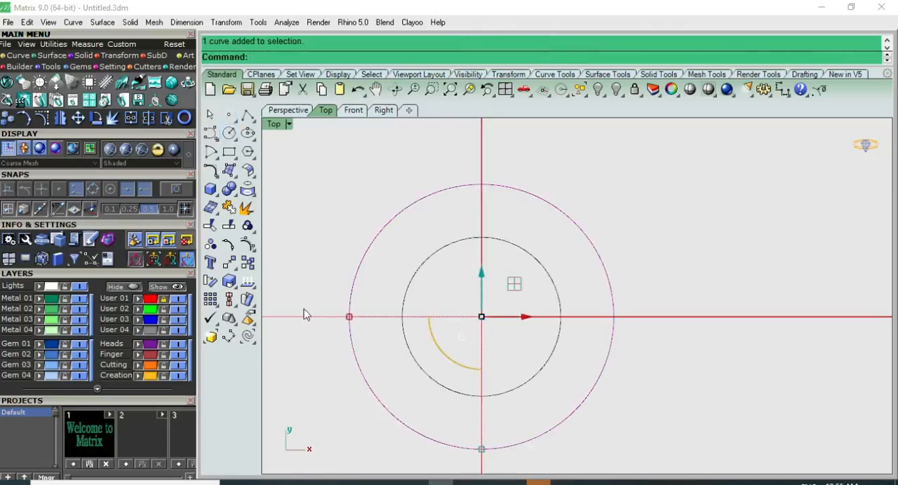
pyautogui.moveTo(349, 319); pyautogui.dragTo(401, 299)
pyautogui.scroll(8, 400, 327)
pyautogui.scroll(-8, 414, 324)
pyautogui.click(483, 255)
pyautogui.scroll(2, 482, 256)
pyautogui.press('Delete')
# Display the vertical ellipse's control points to examine their layout.
pyautogui.click(553, 234)
pyautogui.scroll(-4, 553, 235)
pyautogui.moveTo(564, 238); pyautogui.dragTo(539, 236, button='right')
pyautogui.click(539, 214)
pyautogui.click(523, 227)
pyautogui.press('F10')
pyautogui.scroll(4, 526, 228)
pyautogui.press('Escape')
# Rebuild the ellipse with a point count of 12 and degree 3, deleting the input curve.
pyautogui.click(528, 240)
pyautogui.write('Rebuild')
pyautogui.press('Return')
pyautogui.moveTo(668, 211); pyautogui.dragTo(660, 184)
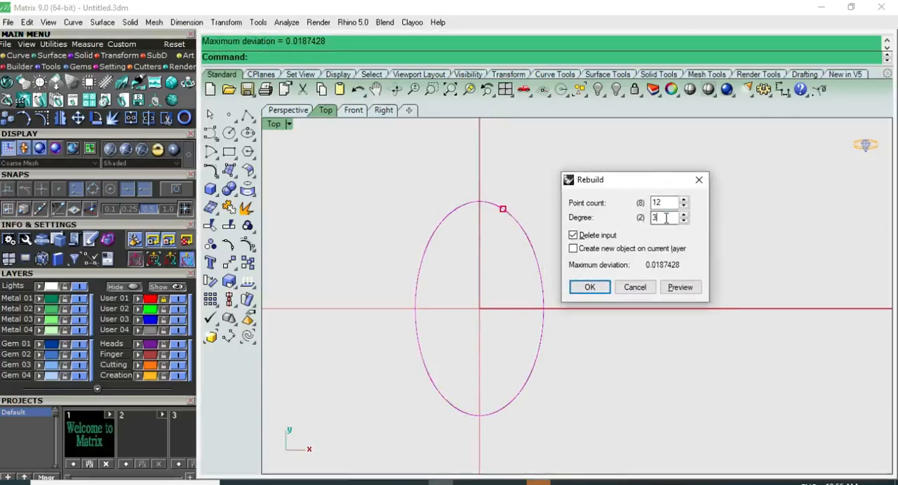
pyautogui.click(589, 288)
# Rotate a copy of the ellipse 90 degrees about the origin to form two crossing ellipses.
pyautogui.click(519, 246)
pyautogui.click(525, 234)
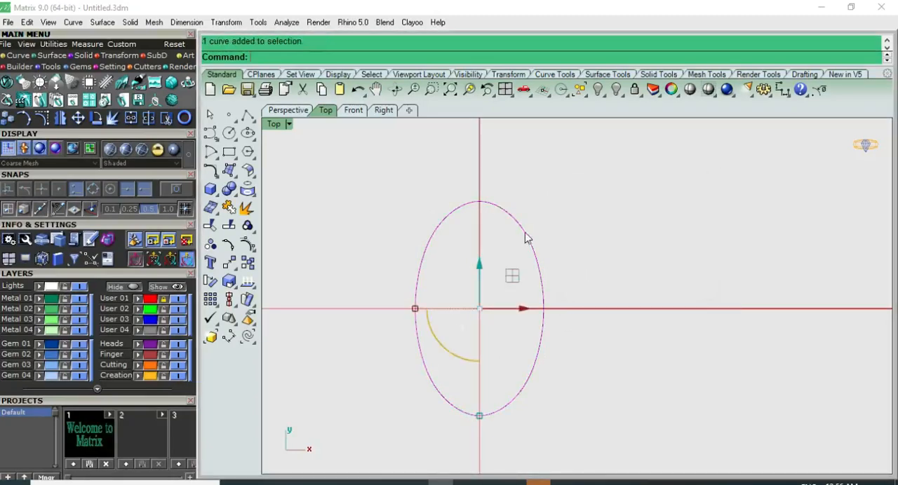
pyautogui.click(210, 281)
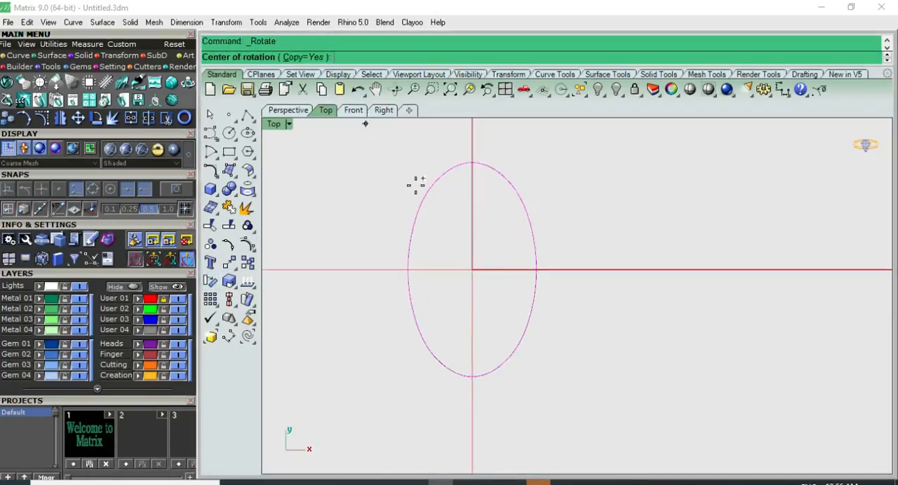
pyautogui.write('0')
pyautogui.press('Return')
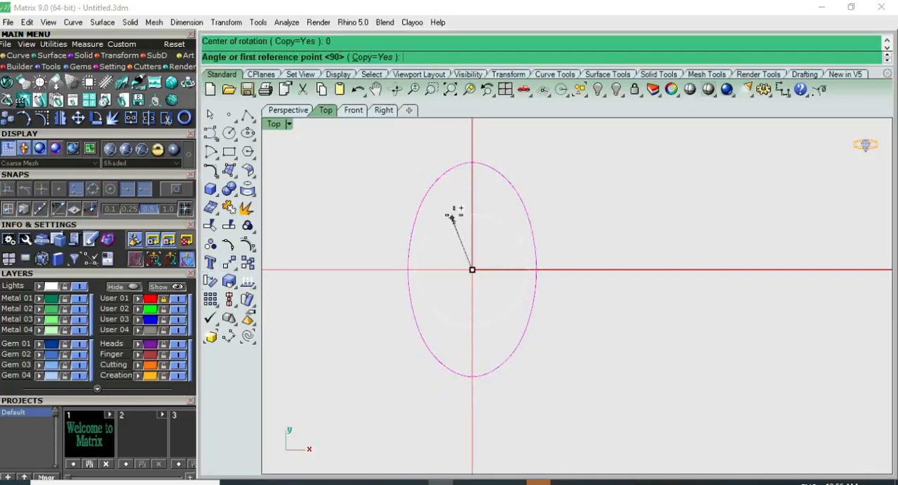
pyautogui.click(472, 147)
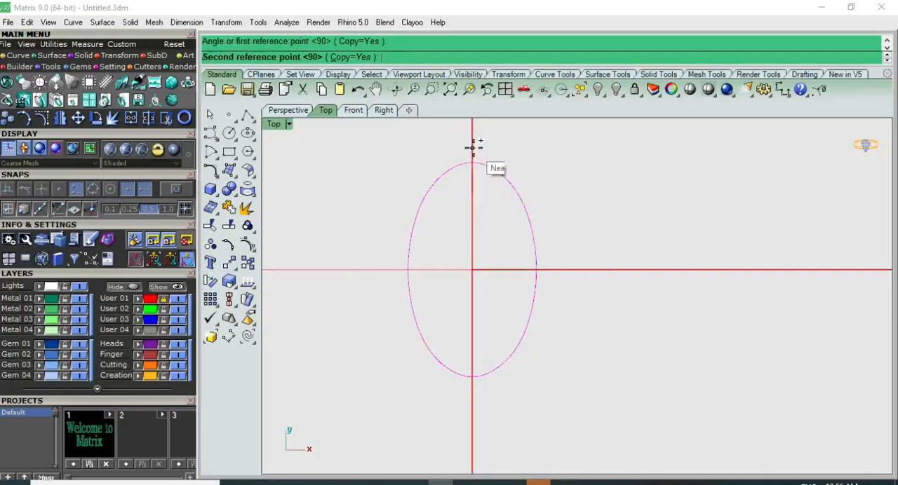
pyautogui.rightClick(323, 272)
pyautogui.click(560, 174)
# Turn off the Metal 02 layer and hide the pair of reference ellipses above the new ones.
pyautogui.click(509, 189)
pyautogui.press('F2')
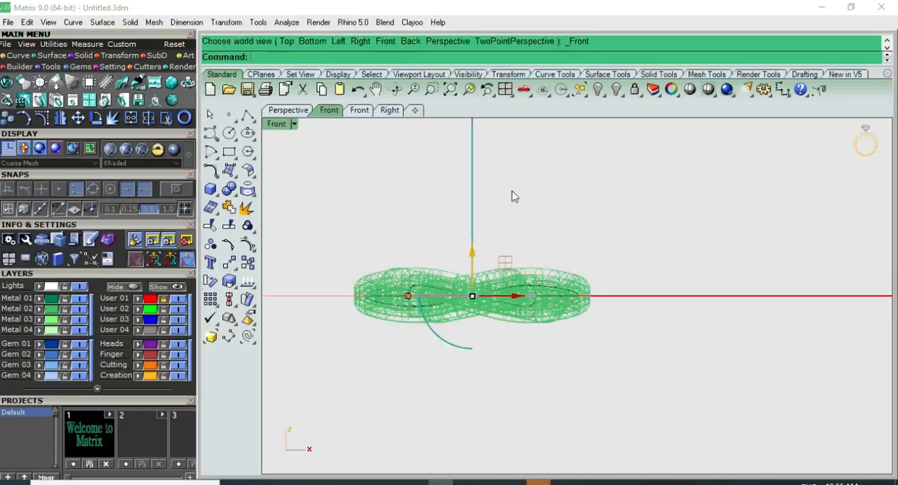
pyautogui.press('F1')
pyautogui.click(534, 192)
pyautogui.moveTo(534, 192); pyautogui.dragTo(516, 293, button='right')
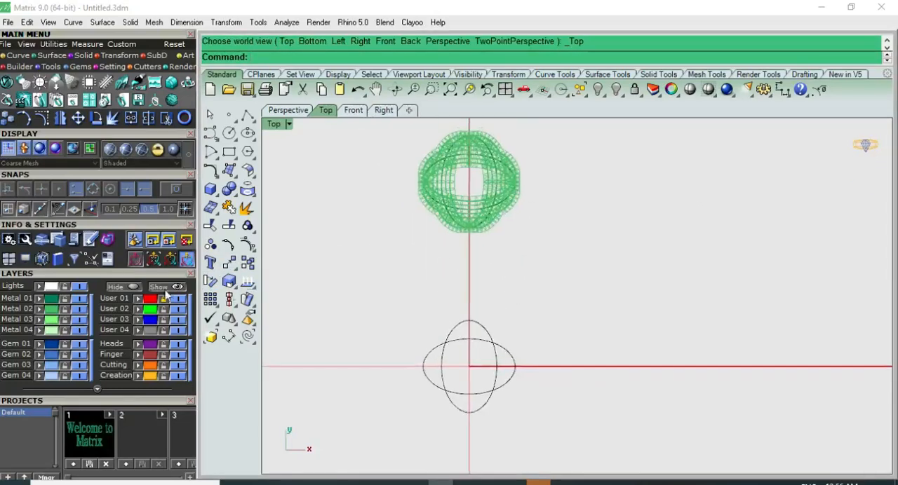
pyautogui.click(83, 310)
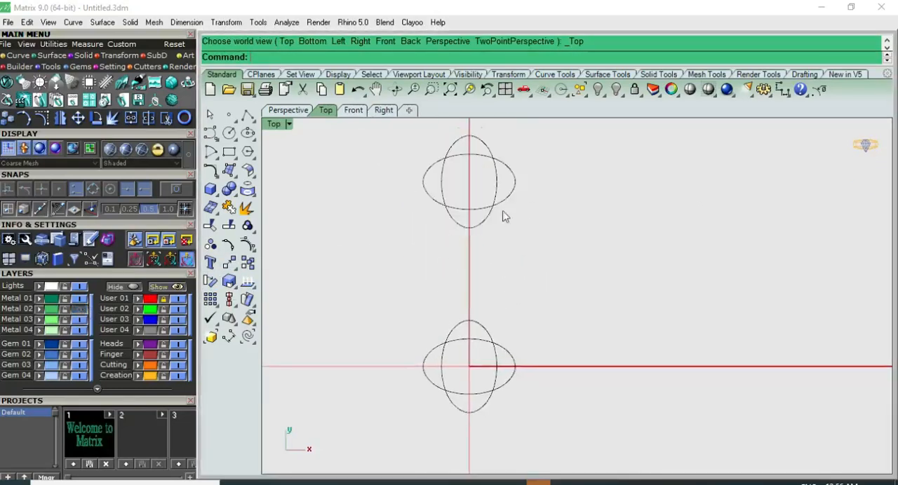
pyautogui.moveTo(540, 168); pyautogui.dragTo(490, 188)
pyautogui.hotkey('ctrl', 'h')
pyautogui.scroll(5, 503, 353)
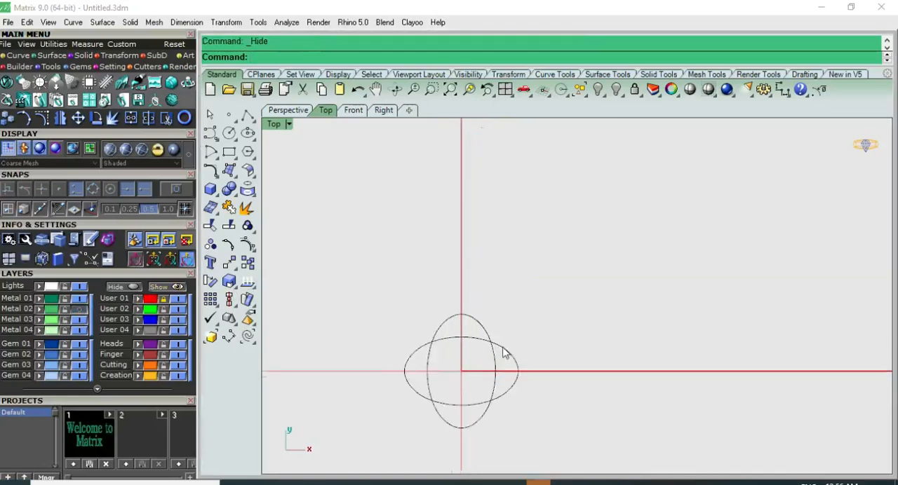
# Turn on the control points of the vertical ellipse in the Top view.
pyautogui.click(496, 265)
pyautogui.press('F2')
pyautogui.press('F1')
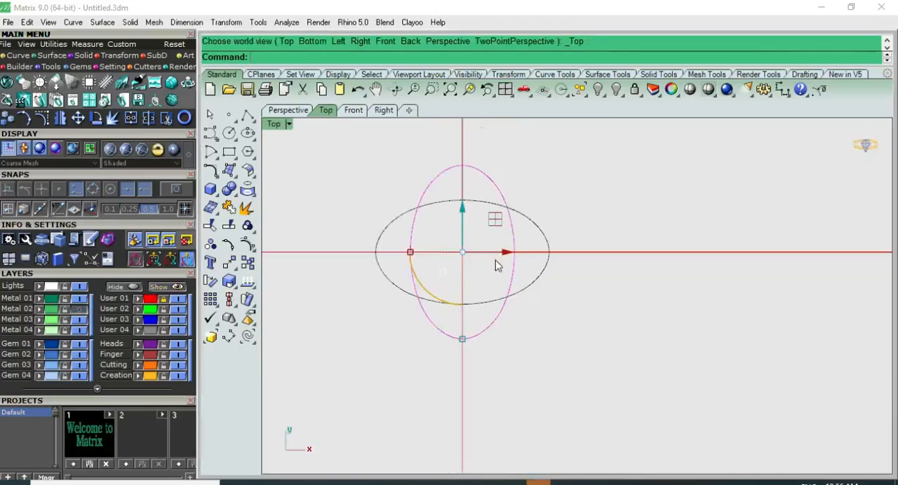
pyautogui.scroll(4, 506, 242)
pyautogui.press('F10')
pyautogui.moveTo(505, 242); pyautogui.dragTo(512, 300, button='right')
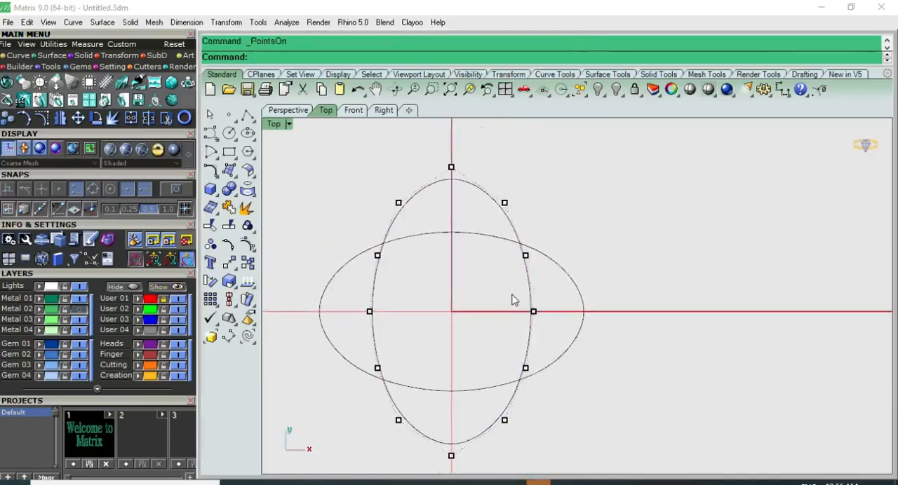
pyautogui.moveTo(480, 324); pyautogui.dragTo(452, 266, button='right')
pyautogui.scroll(2, 494, 215)
# Raise the vertical ellipse's upper-right and lower-left control points nearest the ellipse crossings by 0.5 in the Front view.
pyautogui.click(510, 209)
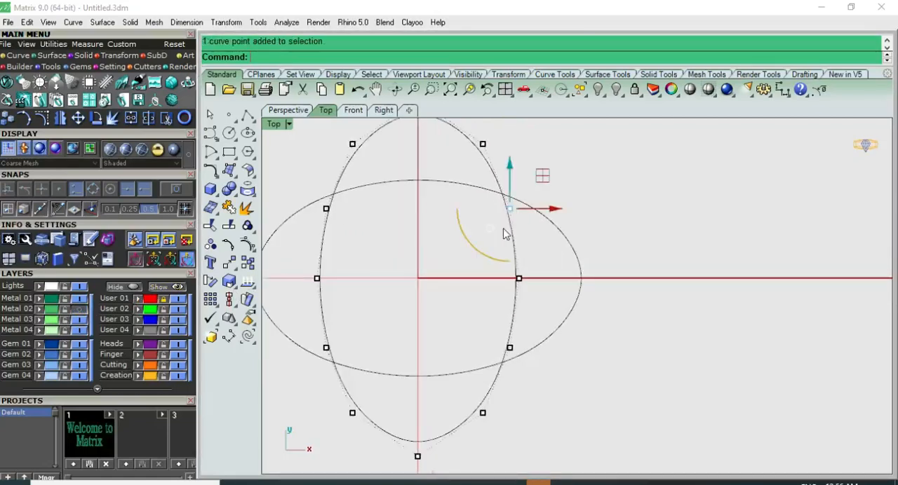
pyautogui.keyDown('shift'); pyautogui.click(326, 348); pyautogui.keyUp('shift')
pyautogui.scroll(-3, 465, 320)
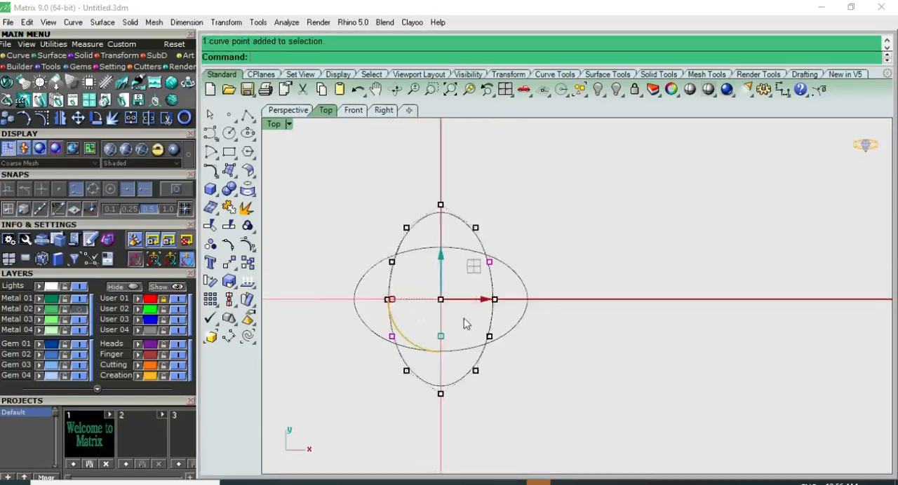
pyautogui.scroll(2, 463, 321)
pyautogui.hotkey('ctrl', 'F2')
pyautogui.hotkey('ctrl', 'F1')
pyautogui.scroll(-2, 445, 303)
pyautogui.scroll(2, 457, 232)
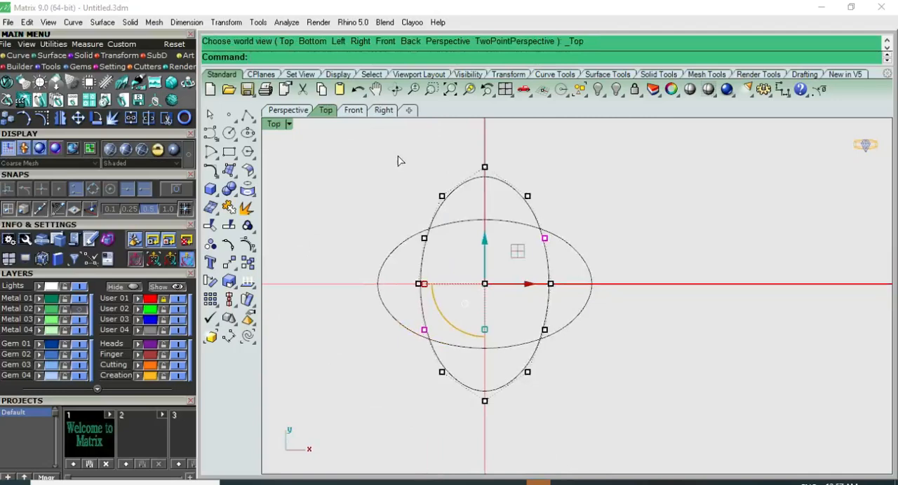
pyautogui.hotkey('ctrl', 'F2')
pyautogui.scroll(2, 490, 281)
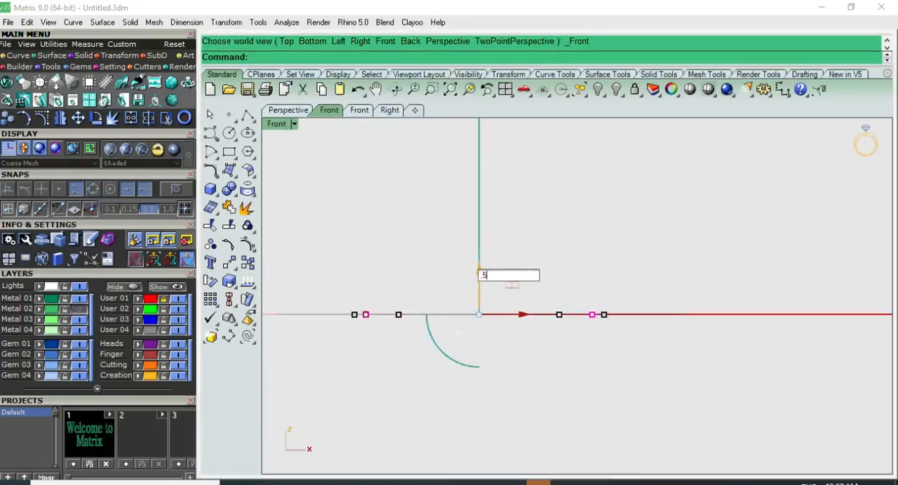
pyautogui.press('Return')
# Lower the vertical ellipse's lower-right and upper-left control points nearest the ellipse crossings by 0.5 in the Front view.
pyautogui.hotkey('ctrl', 'F1')
pyautogui.scroll(-3, 611, 271)
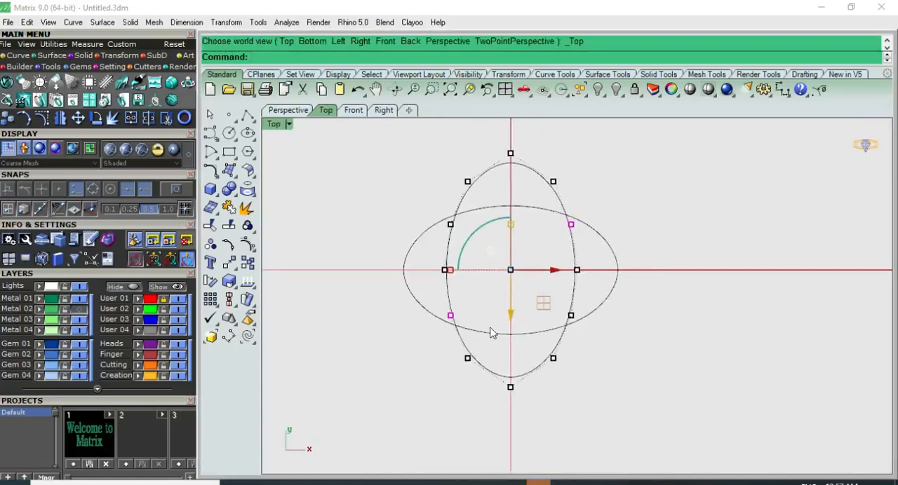
pyautogui.click(558, 306)
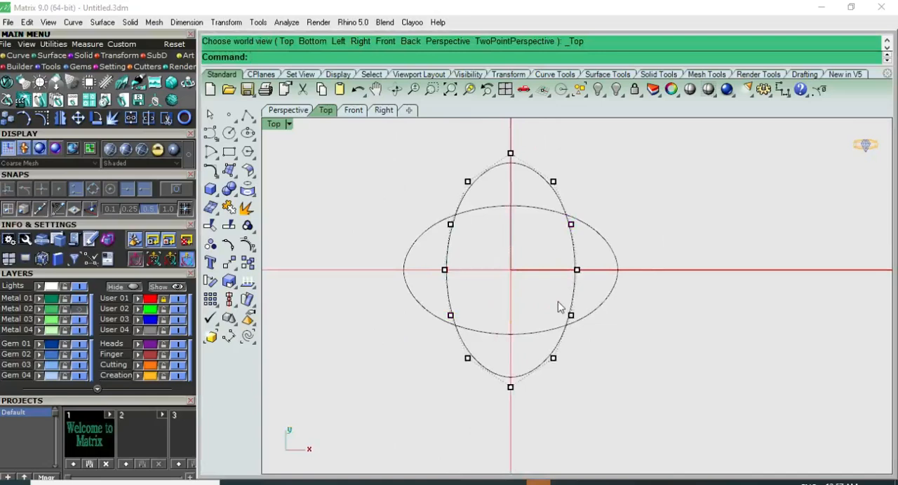
pyautogui.click(571, 315)
pyautogui.keyDown('shift'); pyautogui.click(450, 223); pyautogui.keyUp('shift')
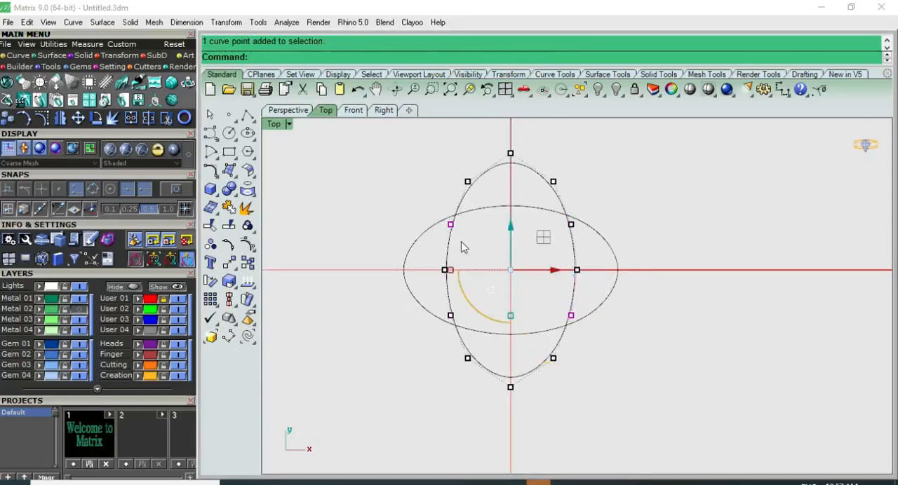
pyautogui.hotkey('ctrl', 'F2')
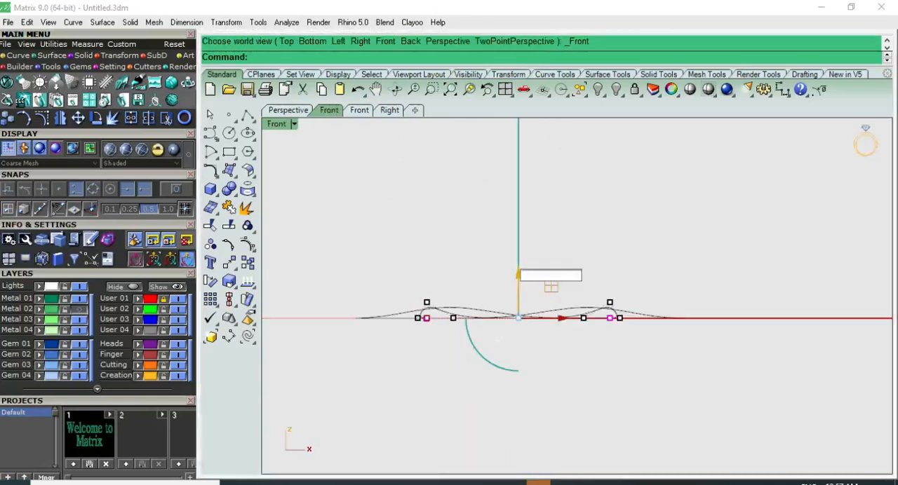
pyautogui.press('Return')
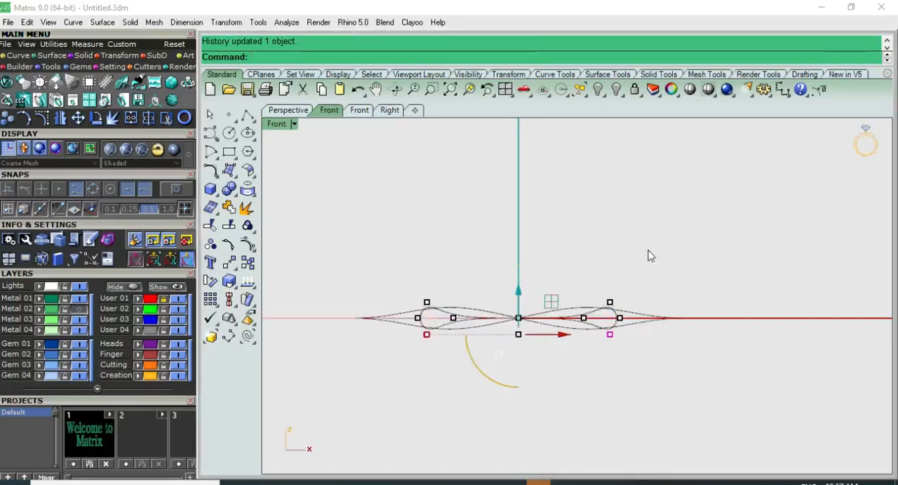
# Lower the vertical ellipse's upper-left and lower-right control points next to its tips by 0.3 in the Front view.
pyautogui.hotkey('ctrl', 'F1')
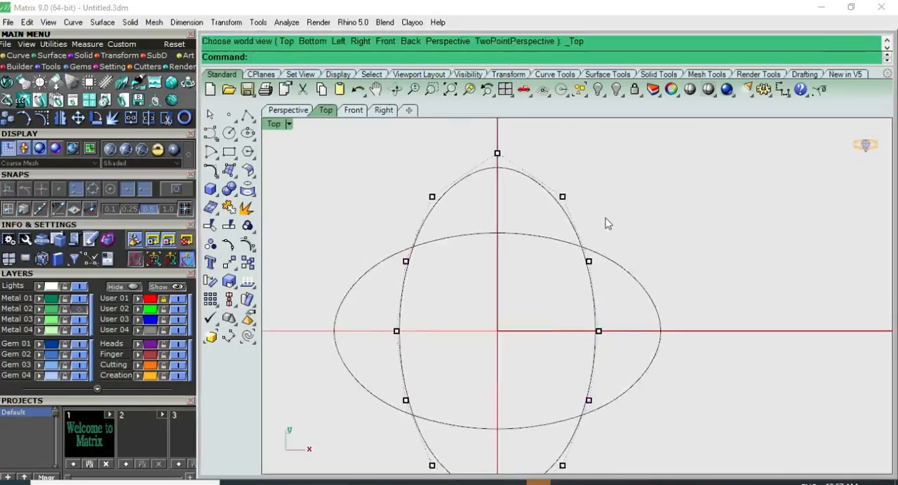
pyautogui.moveTo(599, 250); pyautogui.dragTo(580, 222, button='right')
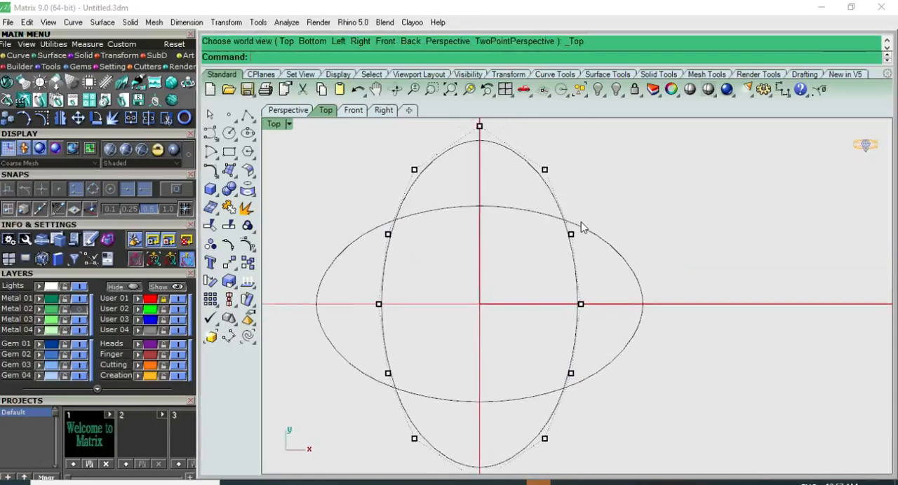
pyautogui.scroll(-2, 579, 287)
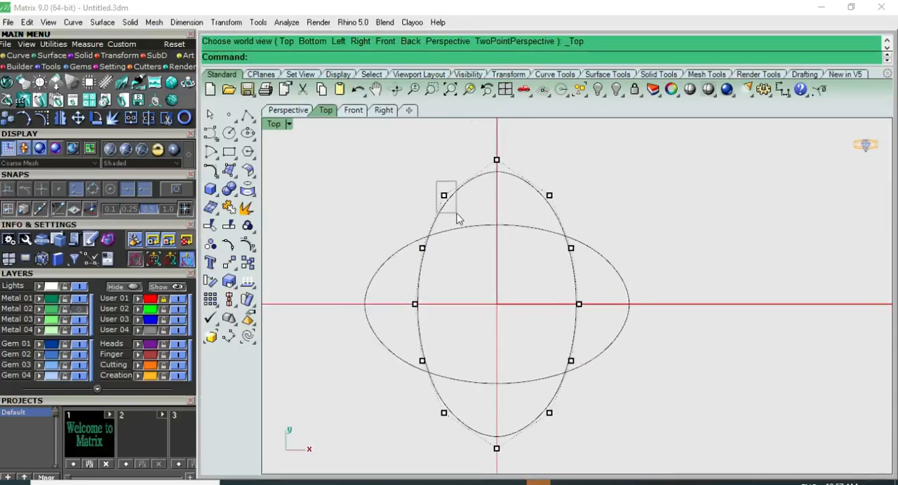
pyautogui.click(444, 195)
pyautogui.keyDown('shift'); pyautogui.click(549, 413); pyautogui.keyUp('shift')
pyautogui.hotkey('ctrl', 'F2')
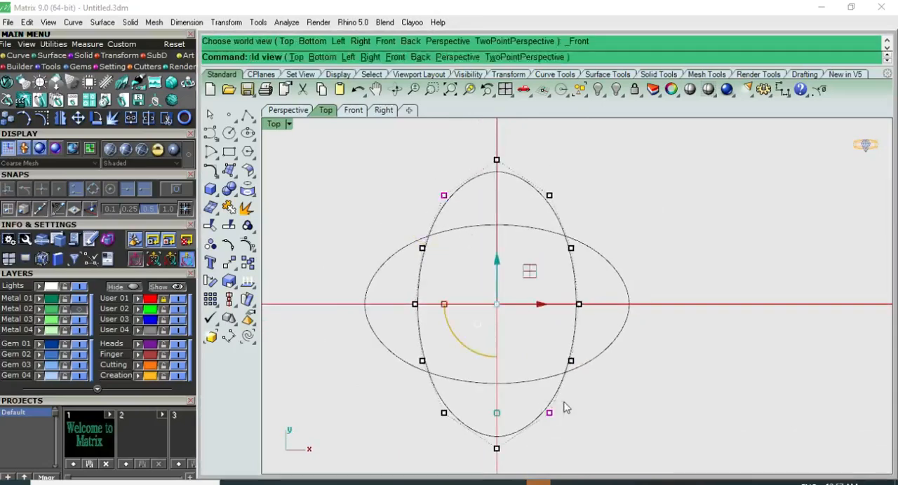
pyautogui.click(456, 224)
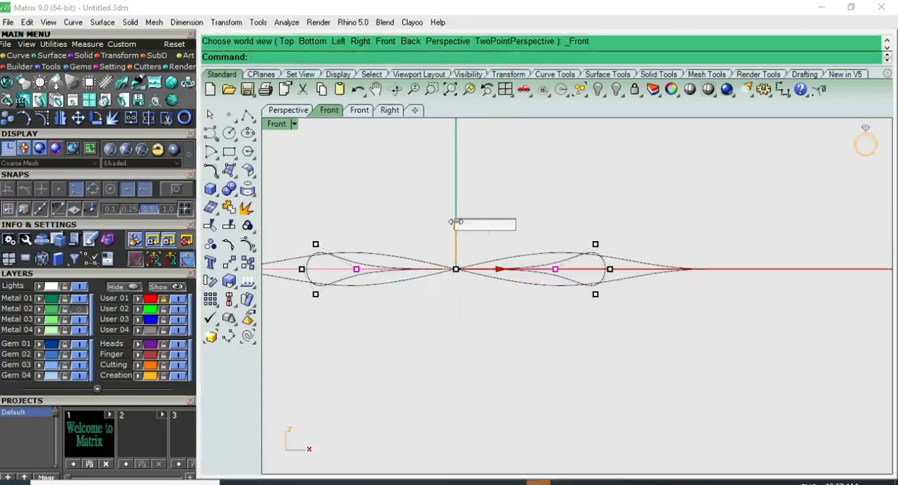
pyautogui.write('-1')
pyautogui.press('Return')
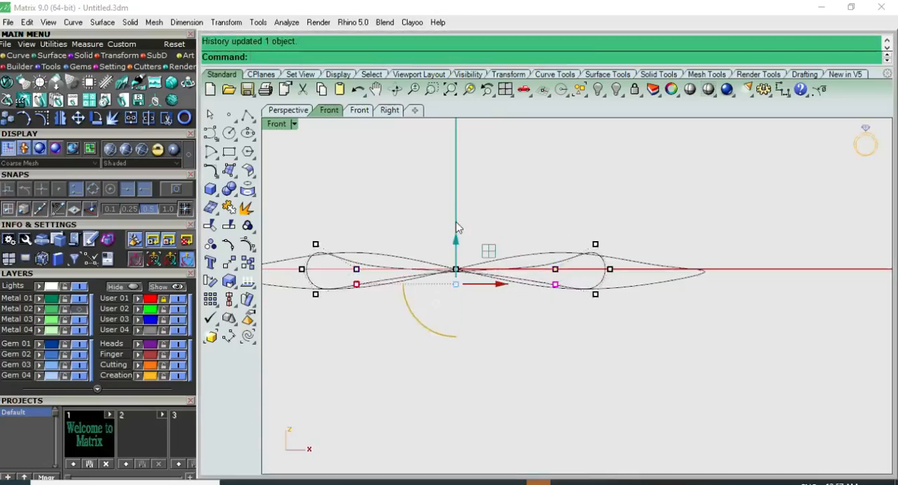
# Raise the vertical ellipse's upper-right and lower-left control points next to its tips by 0.3 in the Front view.
pyautogui.hotkey('ctrl', 'F1')
pyautogui.scroll(-6, 545, 312)
pyautogui.moveTo(537, 218); pyautogui.dragTo(557, 256)
pyautogui.keyDown('shift'); pyautogui.moveTo(461, 367); pyautogui.dragTo(486, 401); pyautogui.keyUp('shift')
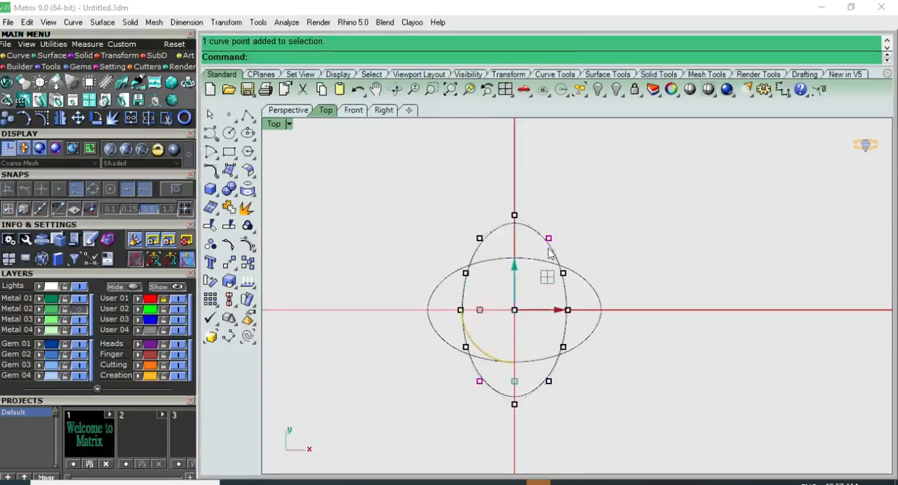
pyautogui.hotkey('ctrl', 'F2')
pyautogui.scroll(5, 507, 277)
pyautogui.click(529, 263)
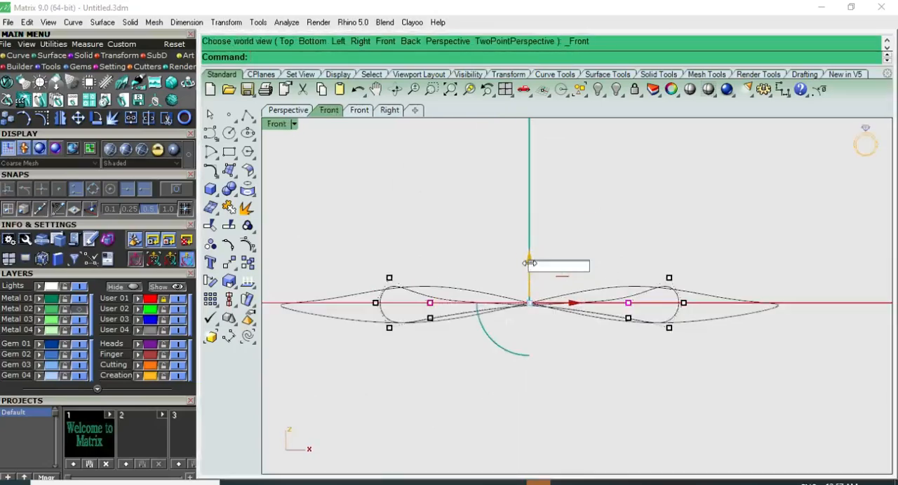
pyautogui.write('.3')
pyautogui.press('Return')
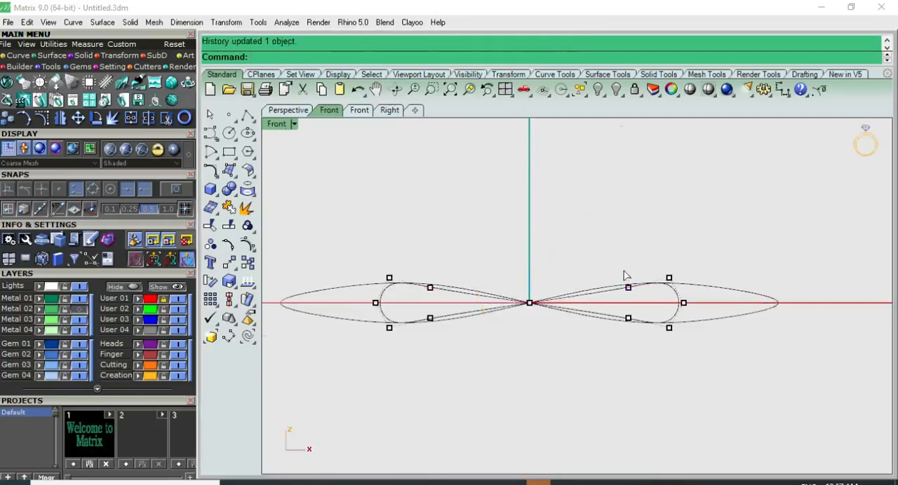
# Raise the vertical ellipse's four upper-right and lower-left control points a little further in the Front view.
pyautogui.hotkey('ctrl', 'F1')
pyautogui.hotkey('ctrl', 'F2')
pyautogui.hotkey('ctrl', 'F1')
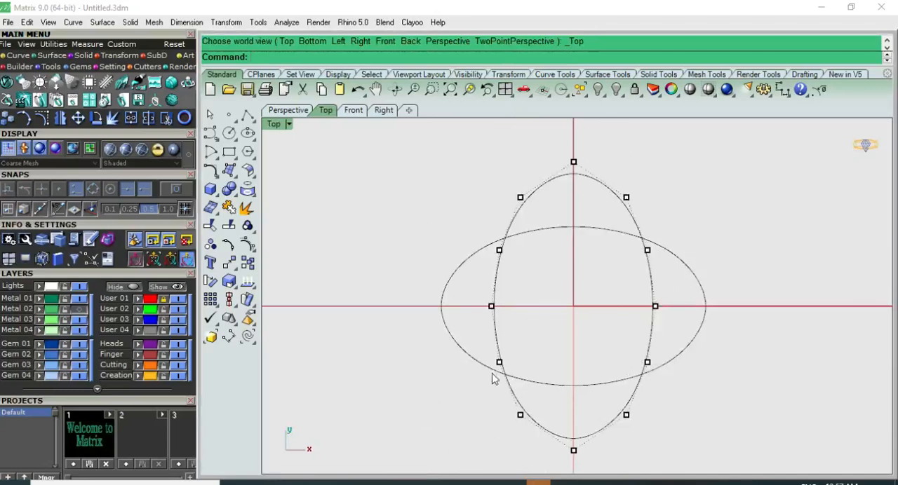
pyautogui.moveTo(486, 344); pyautogui.dragTo(533, 431)
pyautogui.keyDown('shift'); pyautogui.moveTo(612, 176); pyautogui.dragTo(668, 277); pyautogui.keyUp('shift')
pyautogui.hotkey('ctrl', 'F2')
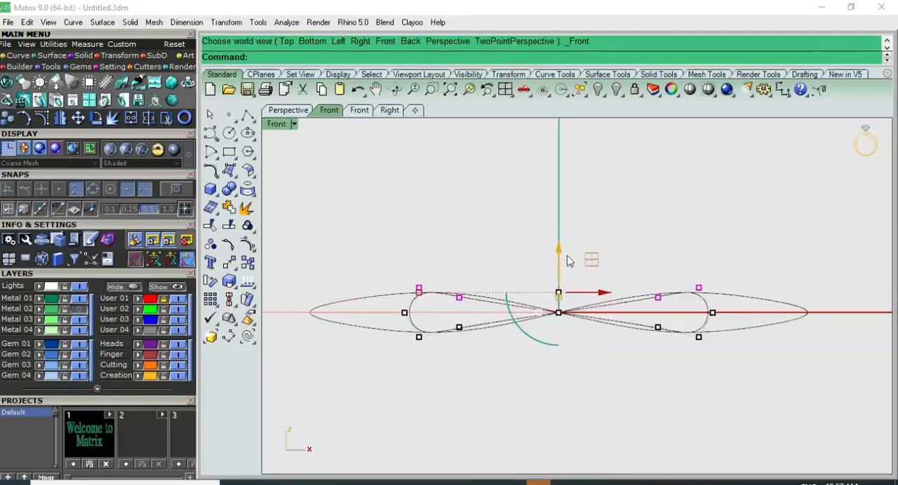
pyautogui.write('1')
pyautogui.press('Return')
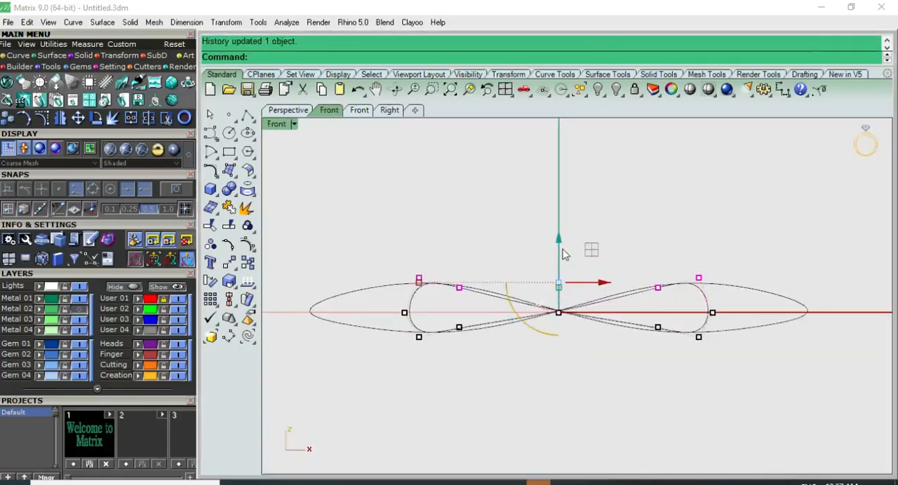
# Lower the vertical ellipse's four upper-left and lower-right control points in the Front view to mirror the raised ones.
pyautogui.scroll(2, 559, 263)
pyautogui.hotkey('ctrl', 'F1')
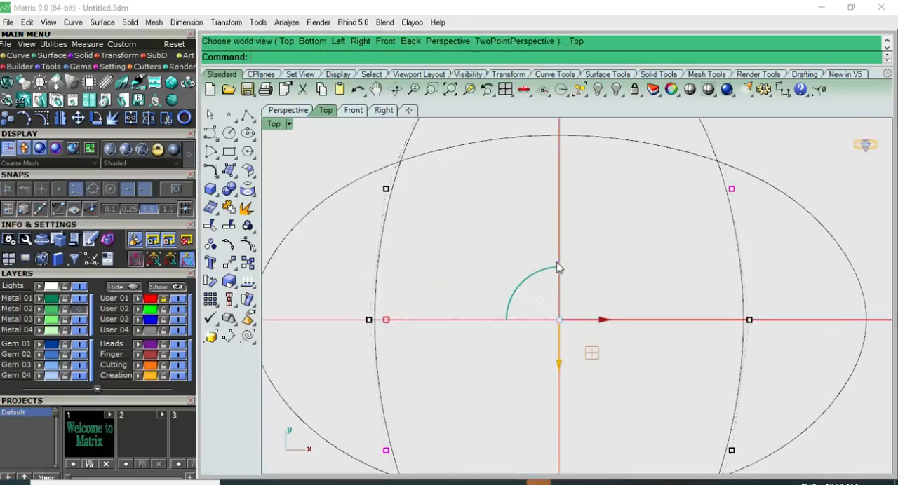
pyautogui.scroll(-5, 557, 267)
pyautogui.click(461, 174)
pyautogui.moveTo(463, 169); pyautogui.dragTo(527, 256)
pyautogui.moveTo(587, 313); pyautogui.dragTo(623, 390)
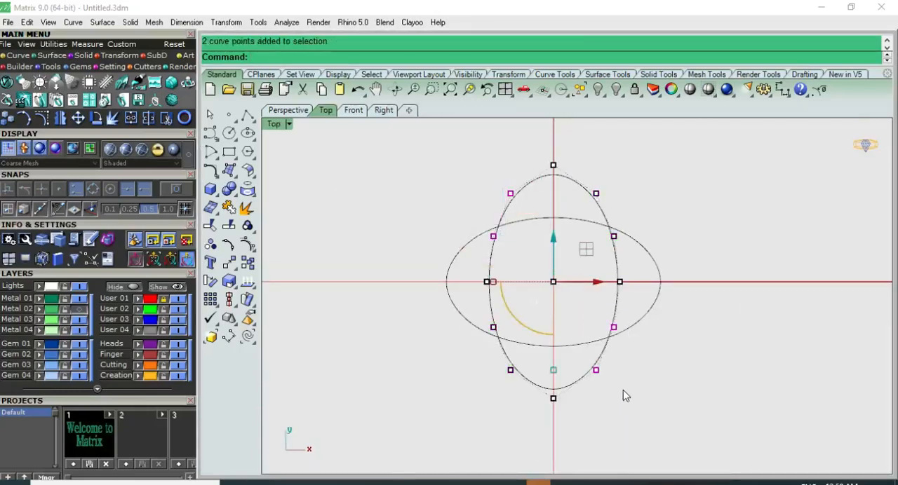
pyautogui.hotkey('ctrl', 'F2')
pyautogui.write('-.5')
pyautogui.press('Return')
pyautogui.click(629, 257)
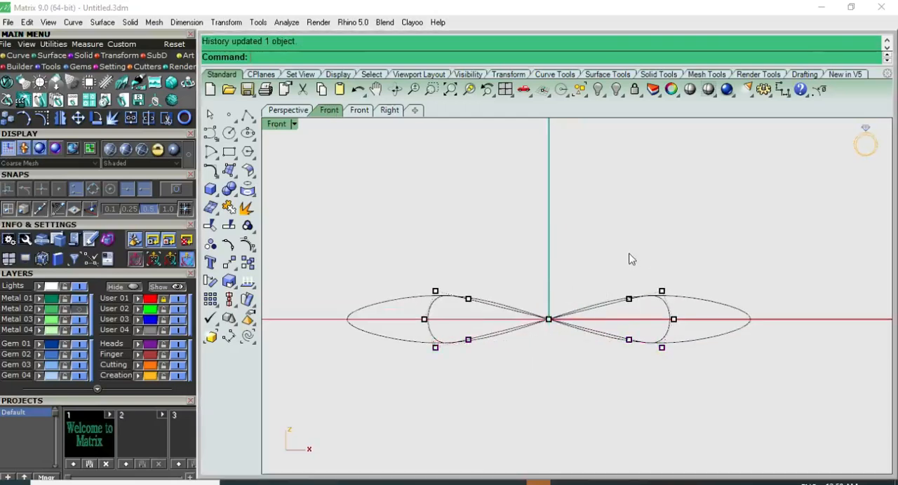
# Examine the vertical ellipse's height variation in the Right, Perspective and Top views, then hide its control points.
pyautogui.hotkey('ctrl', 'F3')
pyautogui.hotkey('ctrl', 'F4')
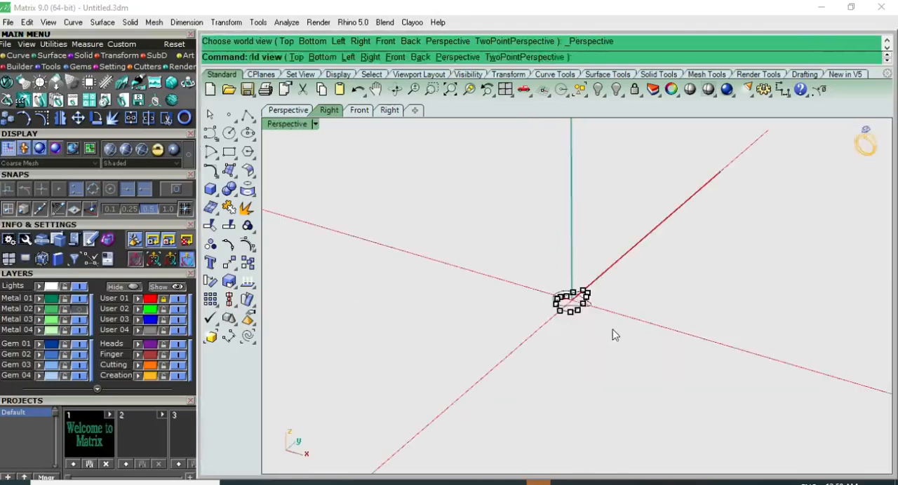
pyautogui.scroll(5, 574, 311)
pyautogui.moveTo(561, 294); pyautogui.dragTo(652, 244, button='right')
pyautogui.hotkey('ctrl', 'F1')
pyautogui.scroll(5, 651, 257)
pyautogui.scroll(-3, 651, 256)
pyautogui.hotkey('ctrl', 'F3')
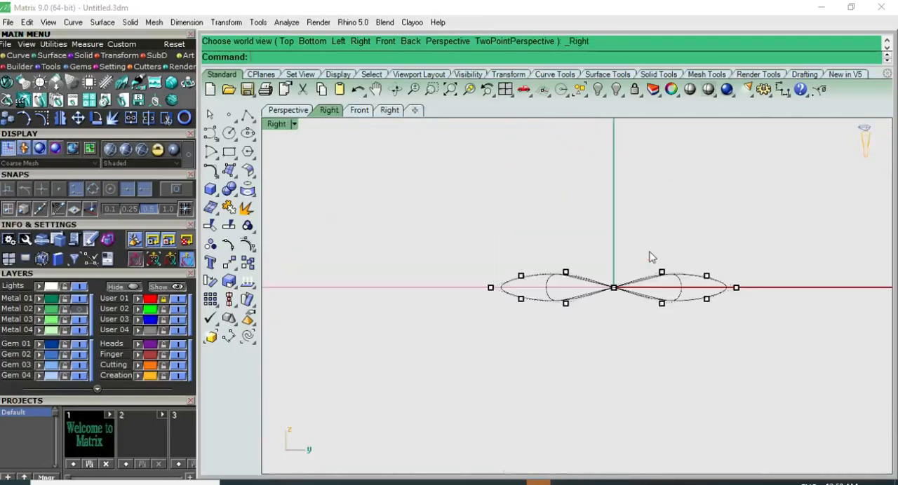
pyautogui.hotkey('ctrl', 'F1')
pyautogui.press('Escape')
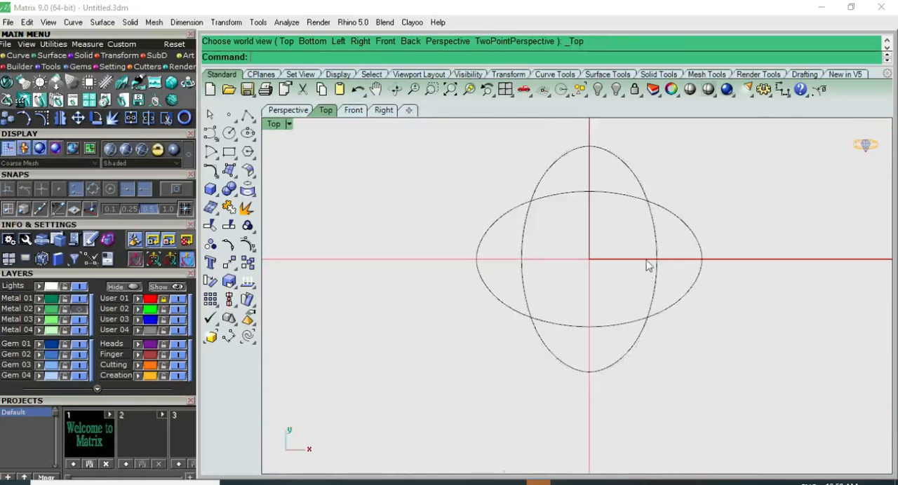
# Show the vertical ellipse's control points and select its four upper-right and lower-left ones in the Top view.
pyautogui.click(654, 235)
pyautogui.press('F10')
pyautogui.hotkey('ctrl', 'F2')
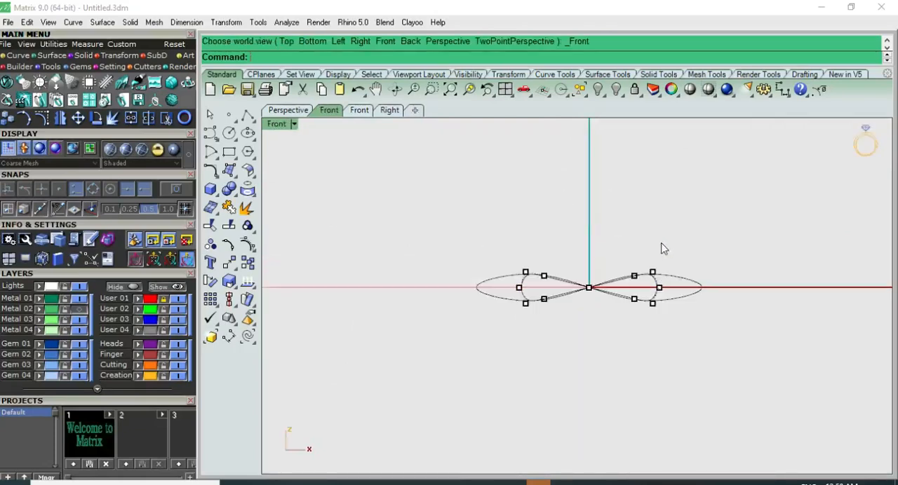
pyautogui.hotkey('ctrl', 'F1')
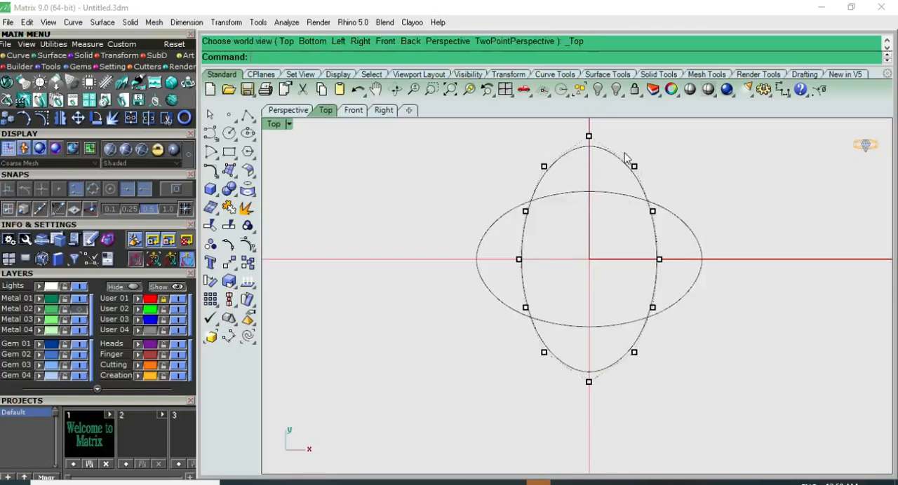
pyautogui.moveTo(623, 152); pyautogui.dragTo(678, 234)
pyautogui.keyDown('shift'); pyautogui.moveTo(457, 290); pyautogui.dragTo(562, 379); pyautogui.keyUp('shift')
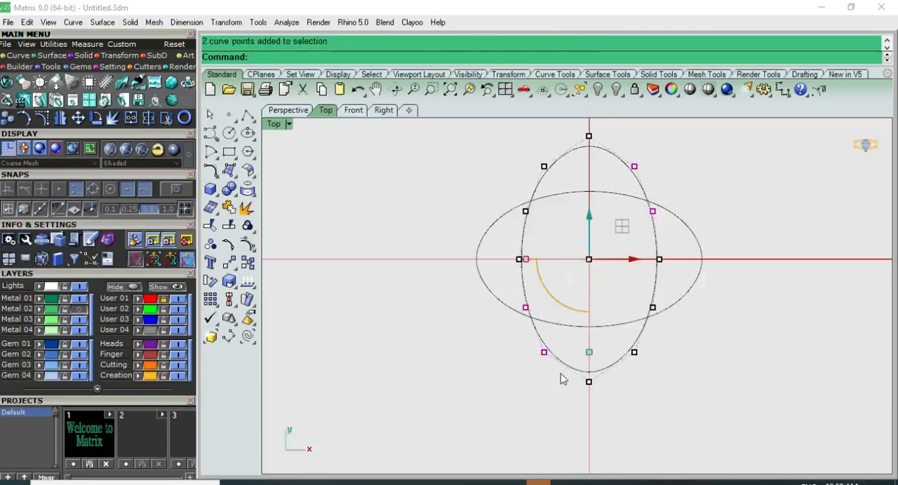
# Try a small upward move of the four selected control points in the Front view, then undo it.
pyautogui.hotkey('ctrl', 'F2')
pyautogui.scroll(4, 576, 279)
pyautogui.click(596, 228)
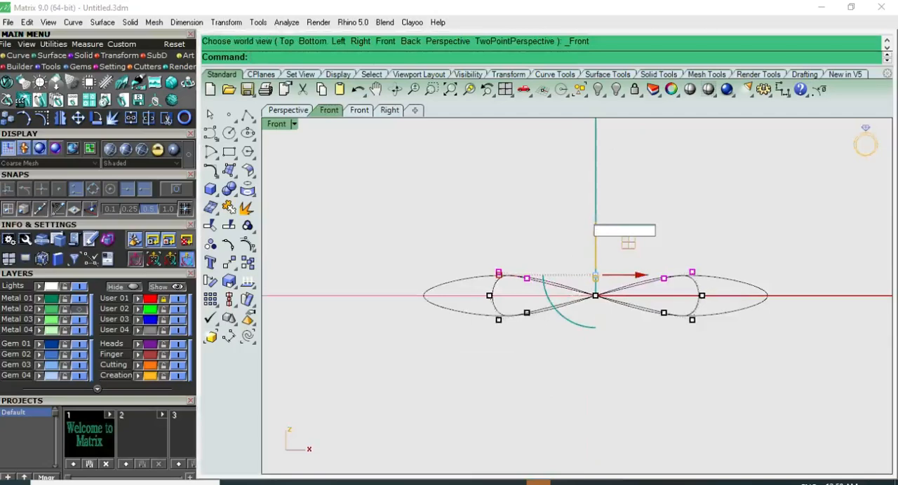
pyautogui.press('Return')
pyautogui.scroll(3, 643, 291)
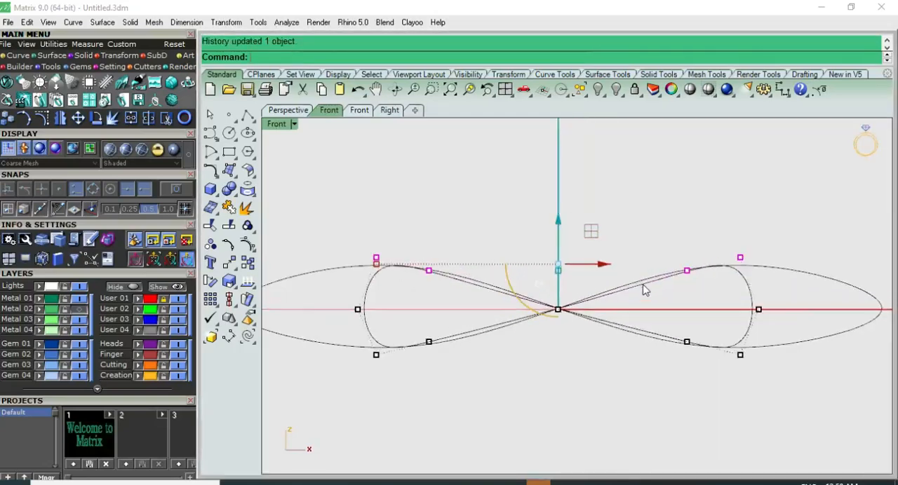
pyautogui.hotkey('ctrl', 'F1')
pyautogui.scroll(-4, 644, 289)
pyautogui.hotkey('ctrl', 'F2')
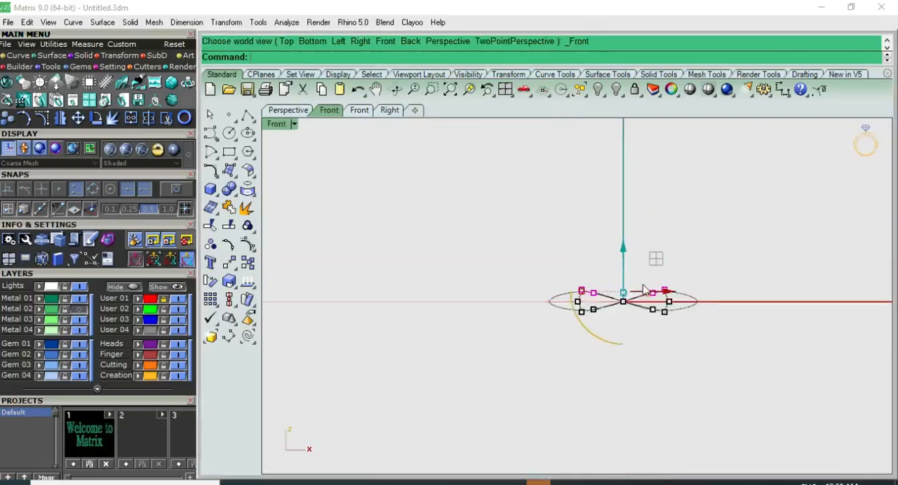
pyautogui.scroll(4, 647, 293)
pyautogui.hotkey('ctrl', 'z')
# Raise the four selected upper-right and lower-left control points of the vertical ellipse vertically, then clear the selection.
pyautogui.click(556, 276)
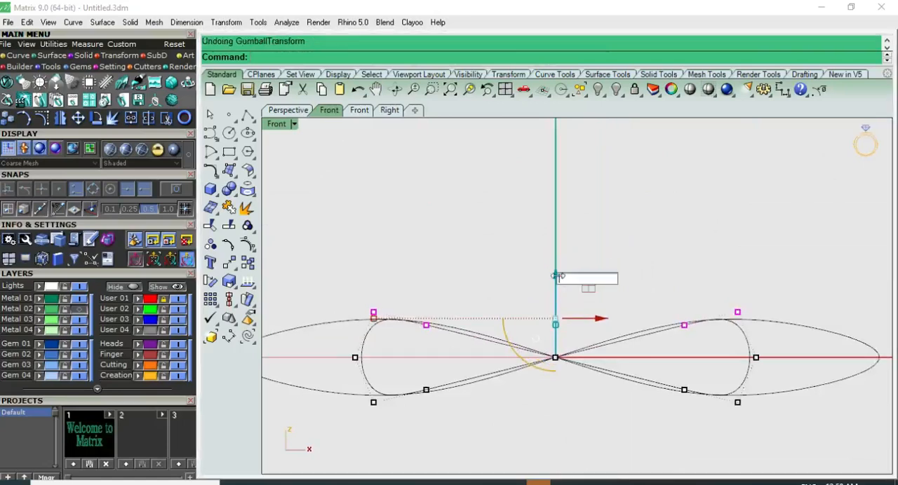
pyautogui.press('Return')
pyautogui.press('Escape')
pyautogui.scroll(-3, 619, 263)
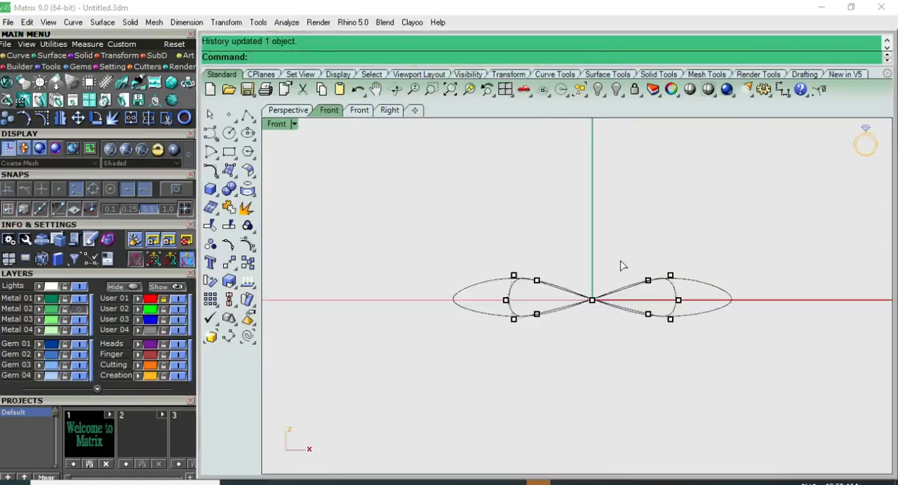
# Lower the vertical ellipse's four upper-left and lower-right control points by the matching amount in the Front view.
pyautogui.hotkey('ctrl', 'F1')
pyautogui.hotkey('ctrl', 'F2')
pyautogui.scroll(3, 507, 300)
pyautogui.moveTo(371, 406); pyautogui.dragTo(514, 287)
pyautogui.hotkey('ctrl', 'F1')
pyautogui.scroll(-2, 727, 250)
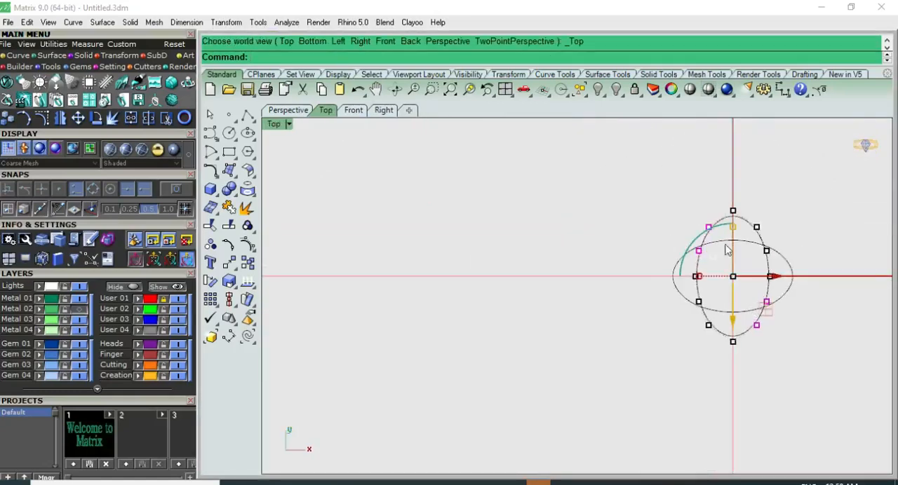
pyautogui.hotkey('ctrl', 'F2')
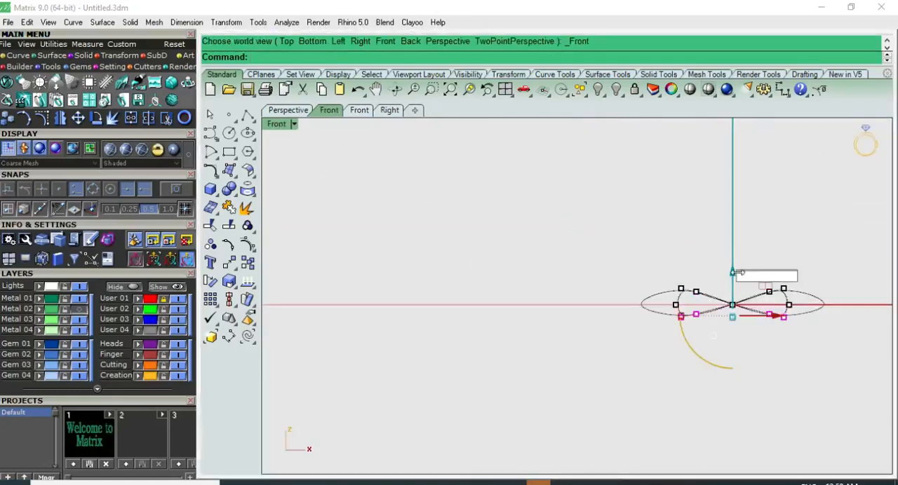
pyautogui.press('Return')
pyautogui.click(814, 223)
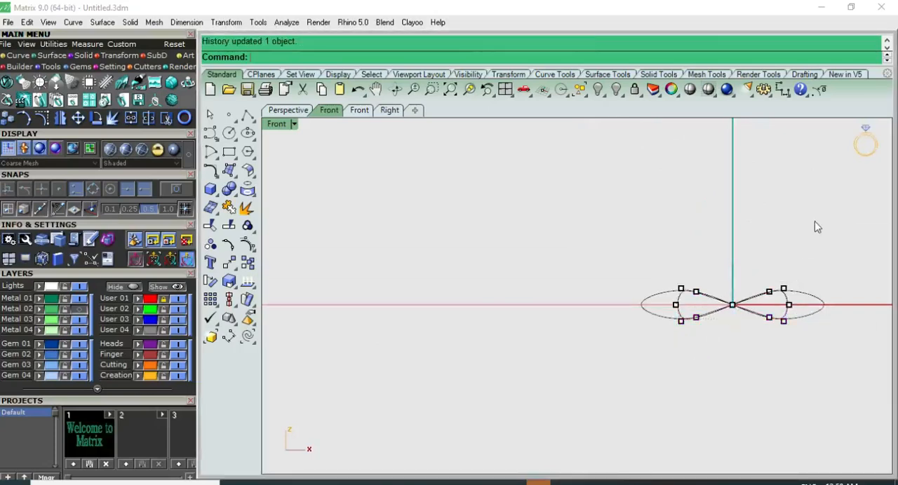
# Examine the reshaped vertical ellipse against the horizontal one in the Perspective, Front and Top views and hide its control points.
pyautogui.moveTo(811, 272); pyautogui.dragTo(699, 295, button='right')
pyautogui.hotkey('ctrl', 'F3')
pyautogui.hotkey('ctrl', 'F4')
pyautogui.moveTo(637, 312); pyautogui.dragTo(662, 427, button='right')
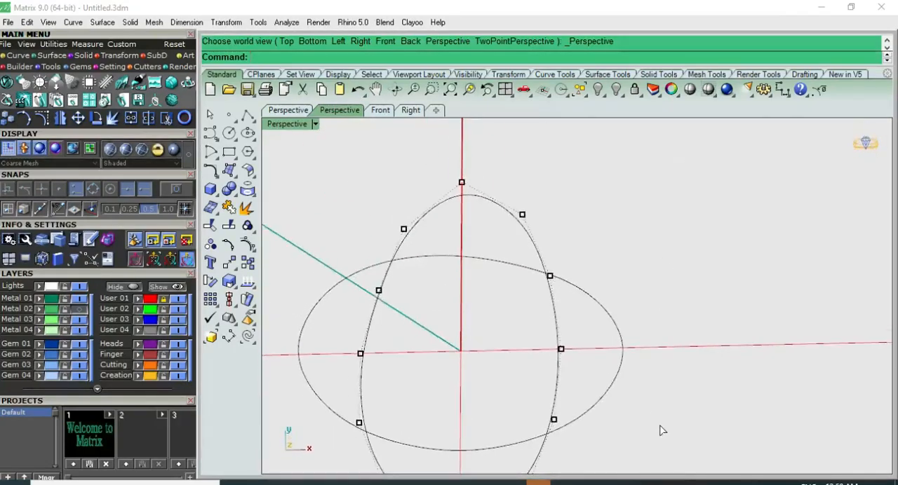
pyautogui.hotkey('ctrl', 'F1')
pyautogui.scroll(-3, 555, 290)
pyautogui.press('Escape')
pyautogui.click(554, 298)
pyautogui.hotkey('ctrl', 'F2')
pyautogui.hotkey('ctrl', 'F1')
pyautogui.press('Escape')
# Create a closed pipe with a diameter of 1.0 along the vertical ellipse.
pyautogui.click(533, 247)
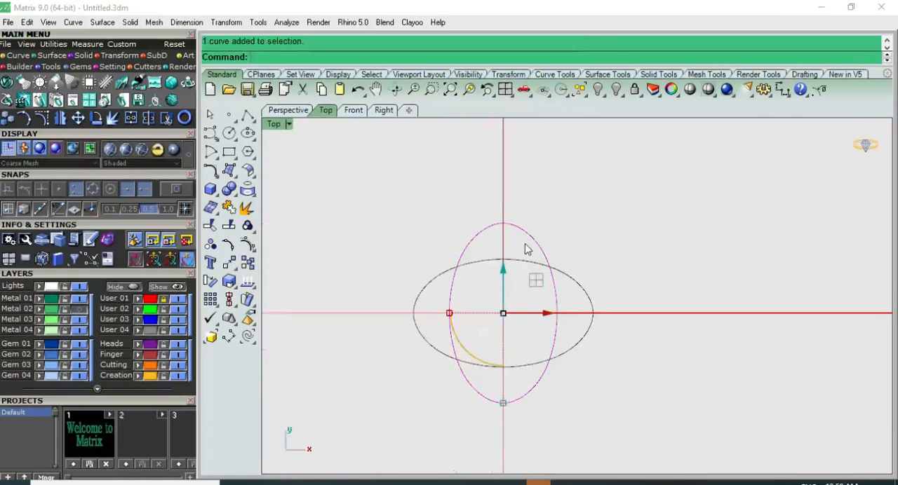
pyautogui.scroll(2, 525, 245)
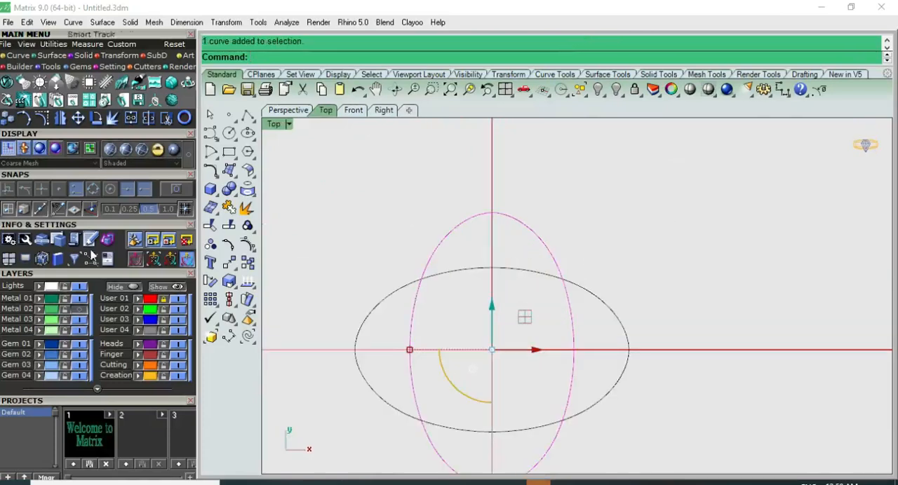
pyautogui.click(213, 195)
pyautogui.click(247, 235)
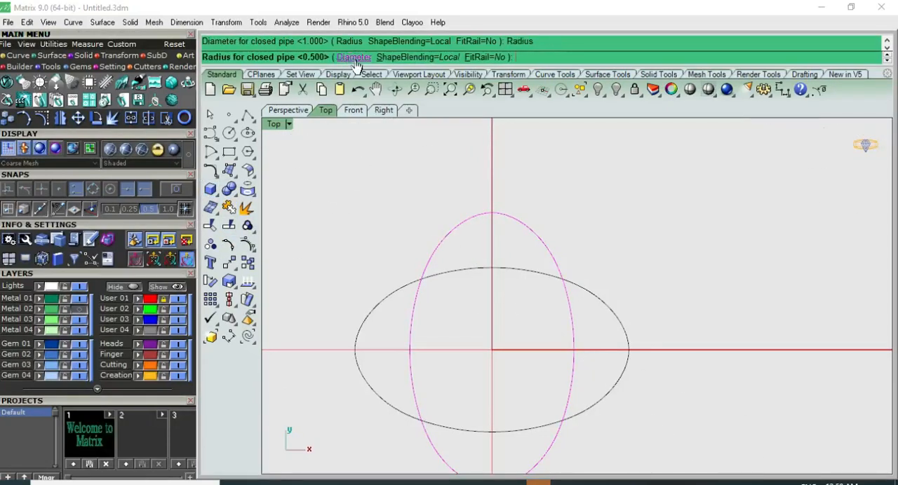
pyautogui.click(354, 59)
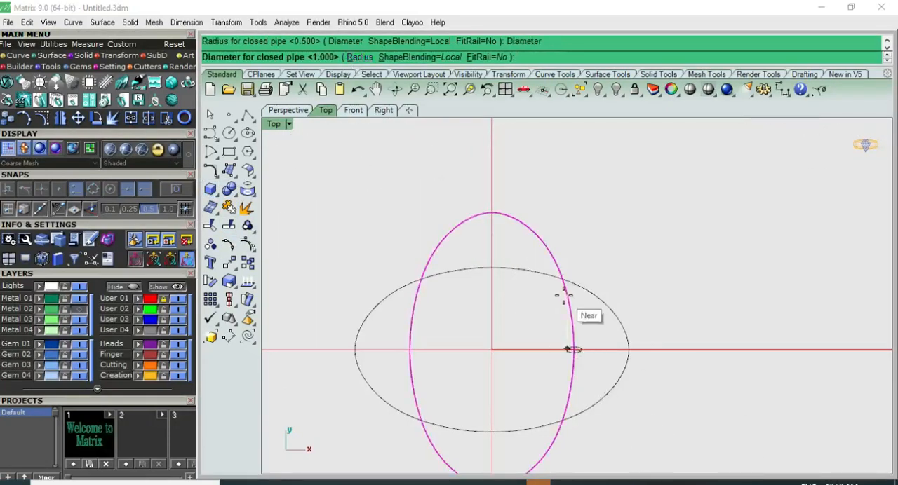
pyautogui.click(602, 292)
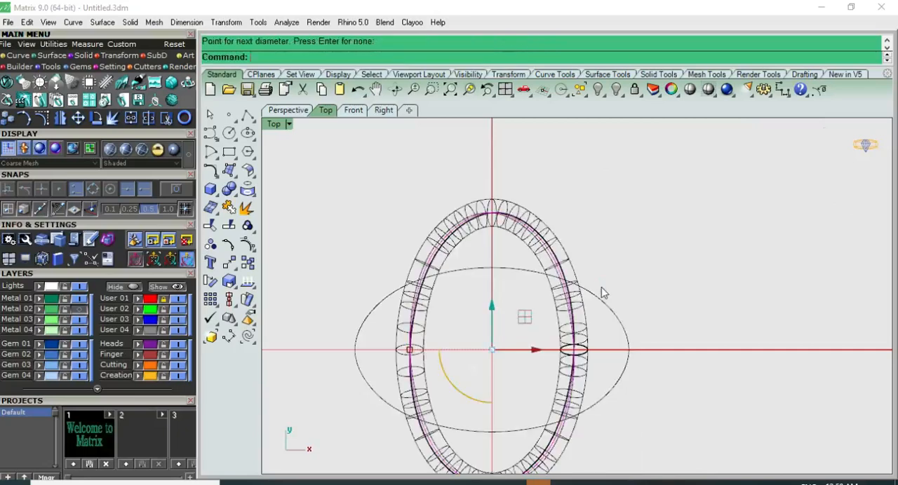
pyautogui.click(618, 271)
# Copy the pipe horizontally in the Top view, about one pipe diameter toward negative X.
pyautogui.click(571, 261)
pyautogui.hotkey('ctrl', 'F2')
pyautogui.hotkey('ctrl', 'F1')
pyautogui.moveTo(614, 276); pyautogui.dragTo(652, 219, button='right')
pyautogui.click(626, 206)
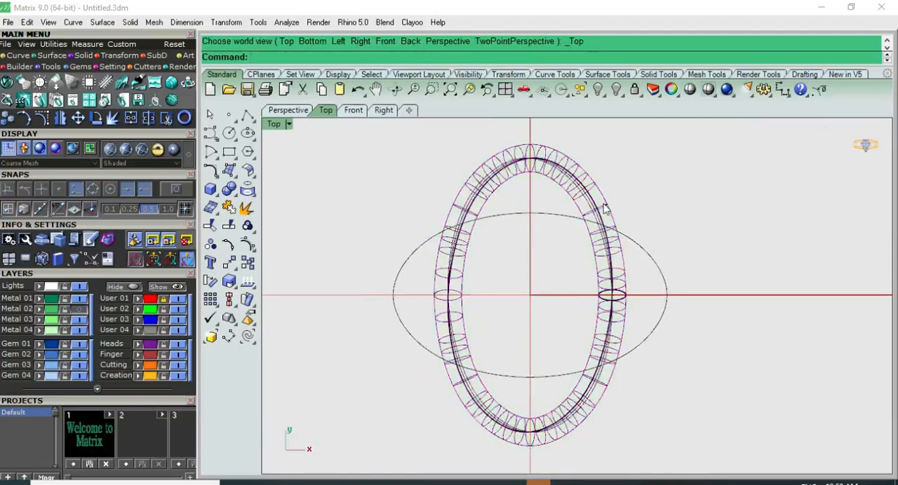
pyautogui.click(603, 210)
pyautogui.click(247, 263)
pyautogui.scroll(4, 638, 282)
pyautogui.scroll(-2, 666, 249)
pyautogui.click(706, 300)
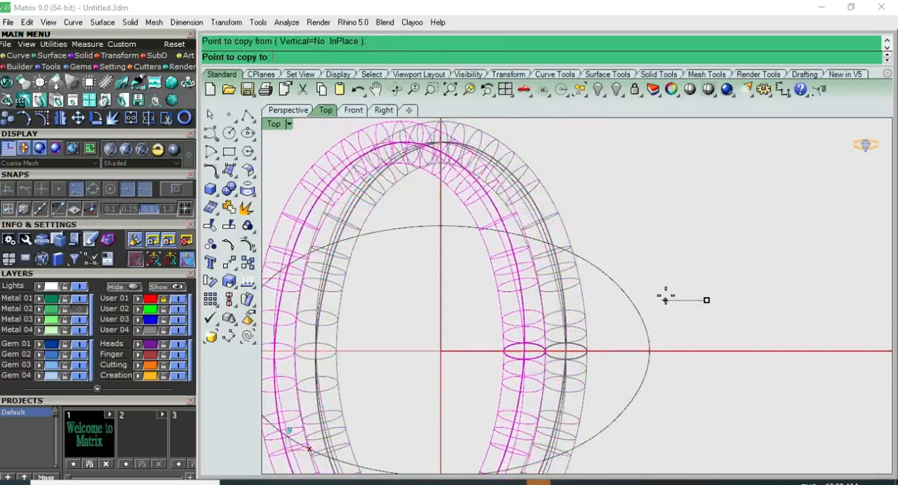
pyautogui.scroll(4, 667, 297)
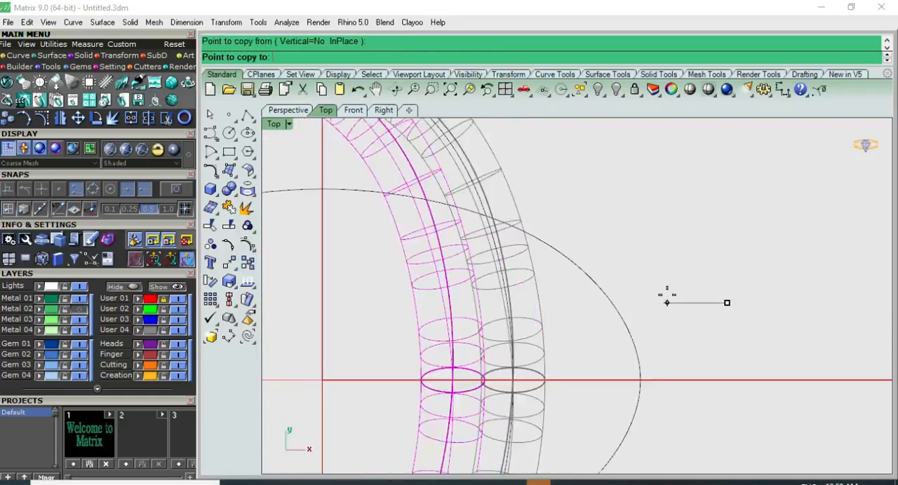
pyautogui.click(667, 297)
pyautogui.rightClick(667, 298)
# Copy the original pipe horizontally in the Top view, about one pipe diameter toward positive X.
pyautogui.click(556, 278)
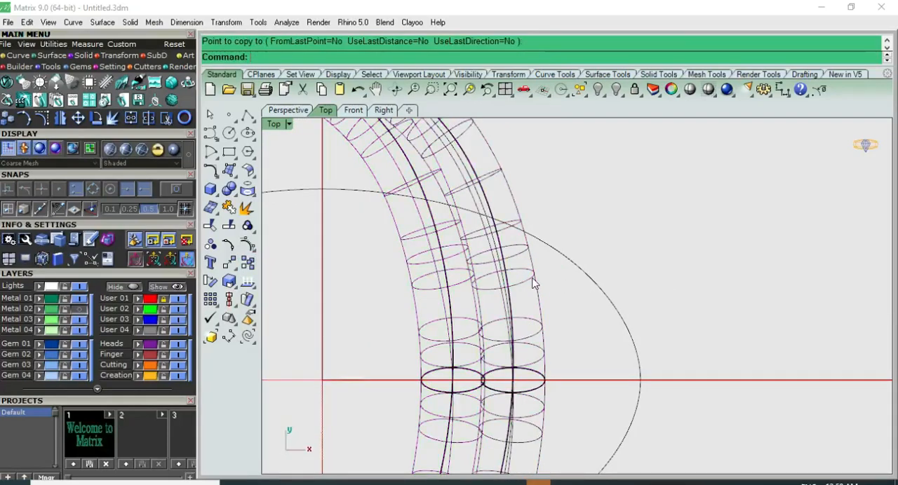
pyautogui.click(532, 275)
pyautogui.scroll(-6, 343, 284)
pyautogui.click(250, 263)
pyautogui.scroll(3, 537, 260)
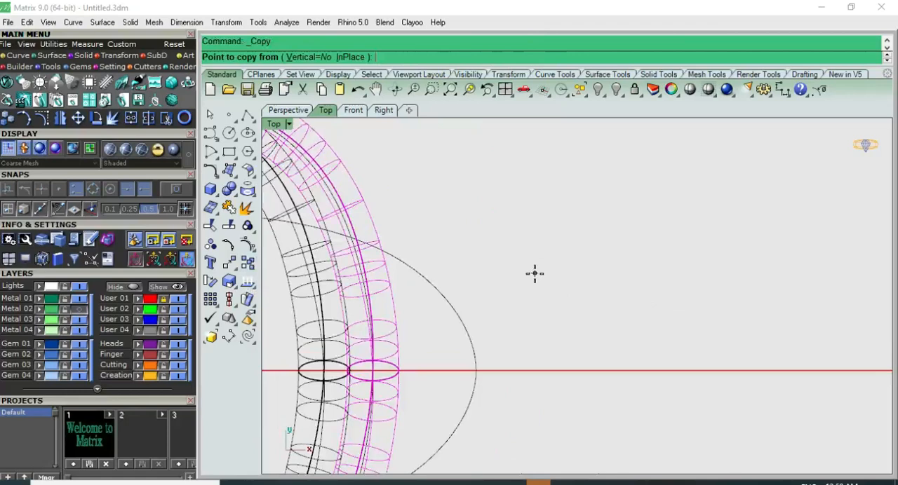
pyautogui.click(534, 279)
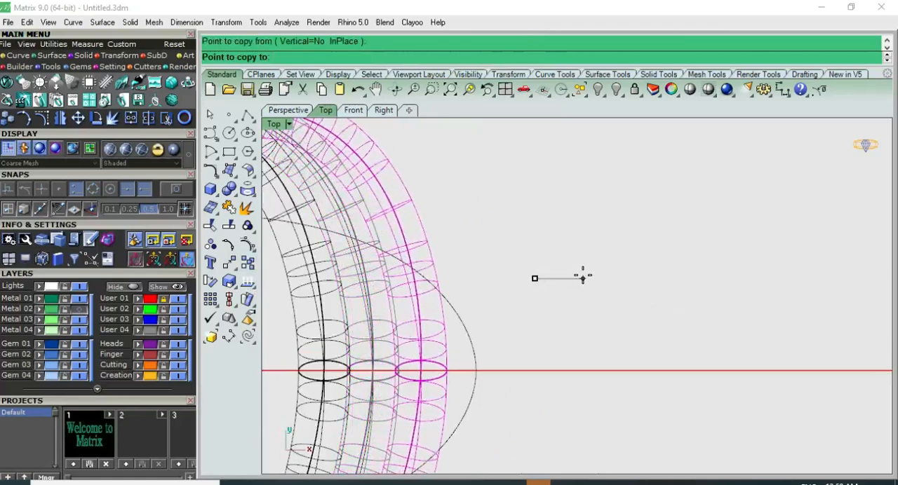
pyautogui.scroll(-3, 589, 270)
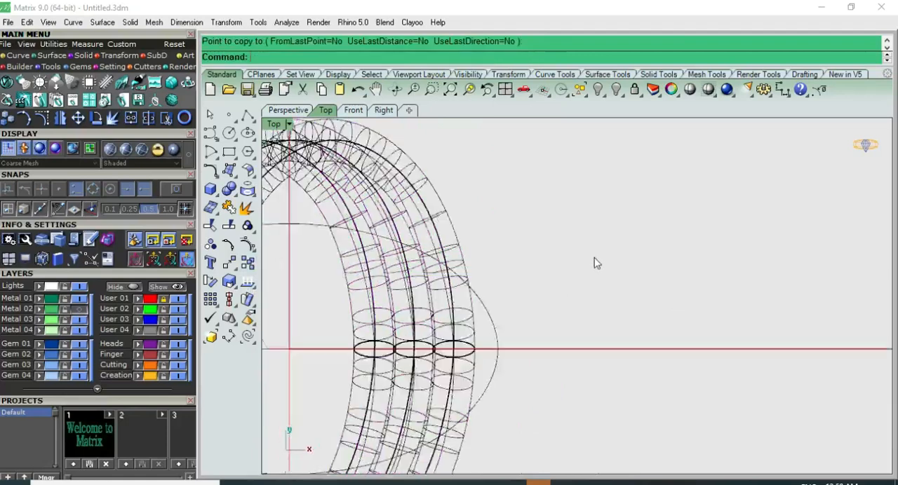
# Preview the three adjacent pipes in shaded display from the Perspective and Top views.
pyautogui.click(689, 90)
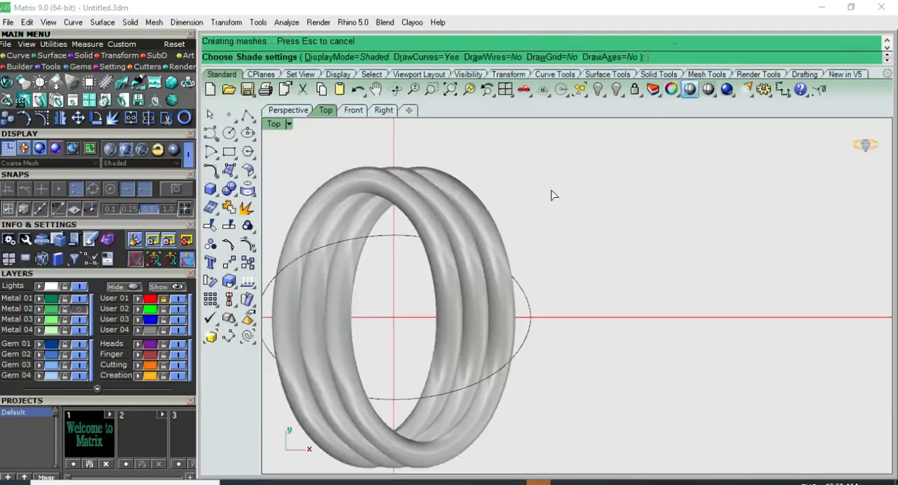
pyautogui.press('F4')
pyautogui.scroll(8, 545, 266)
pyautogui.moveTo(528, 311)
pyautogui.mouseDown(button='right')
pyautogui.moveTo(647, 228)
pyautogui.moveTo(628, 377)
pyautogui.moveTo(610, 217)
pyautogui.moveTo(599, 420)
pyautogui.mouseUp(button='right')
pyautogui.hotkey('ctrl', 'F1')
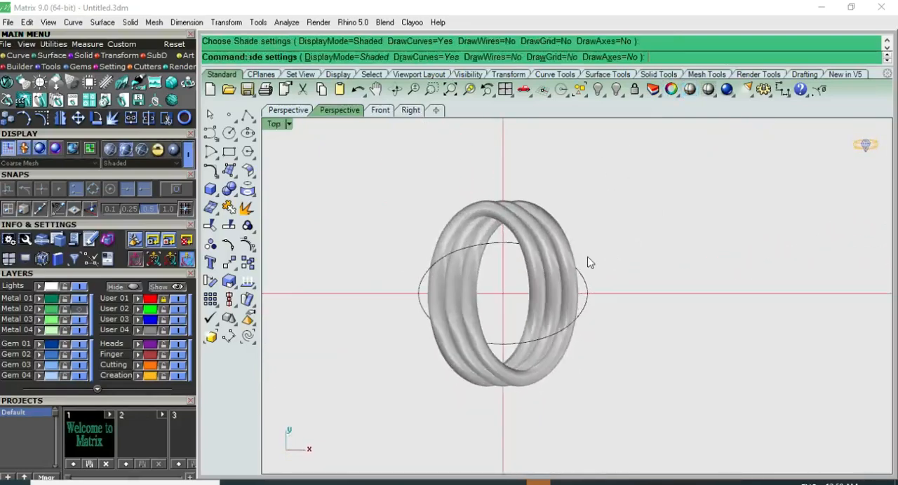
# Rotate a copy of the three pipes 90° about the origin in the Top view.
pyautogui.scroll(2, 538, 280)
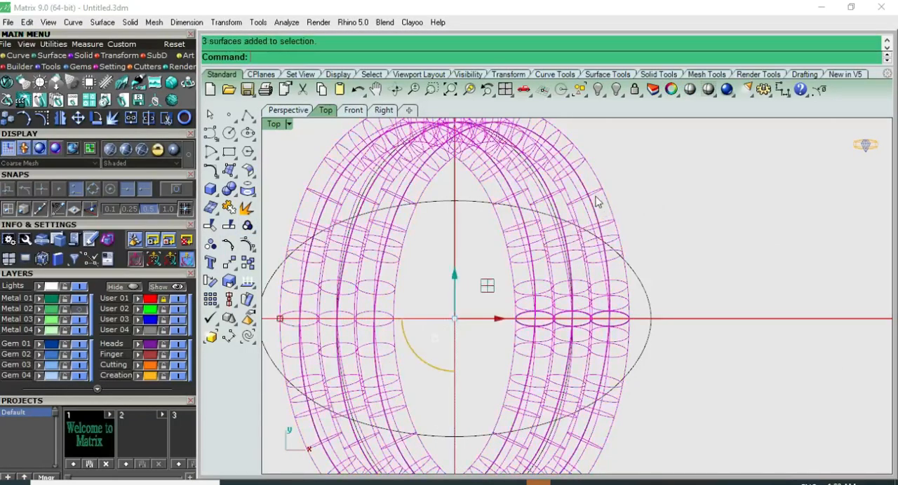
pyautogui.scroll(-2, 596, 202)
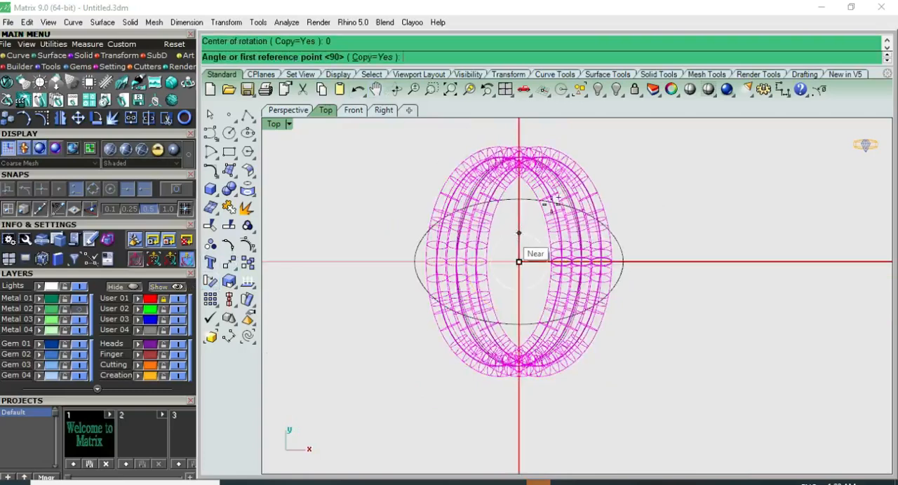
pyautogui.scroll(-2, 550, 203)
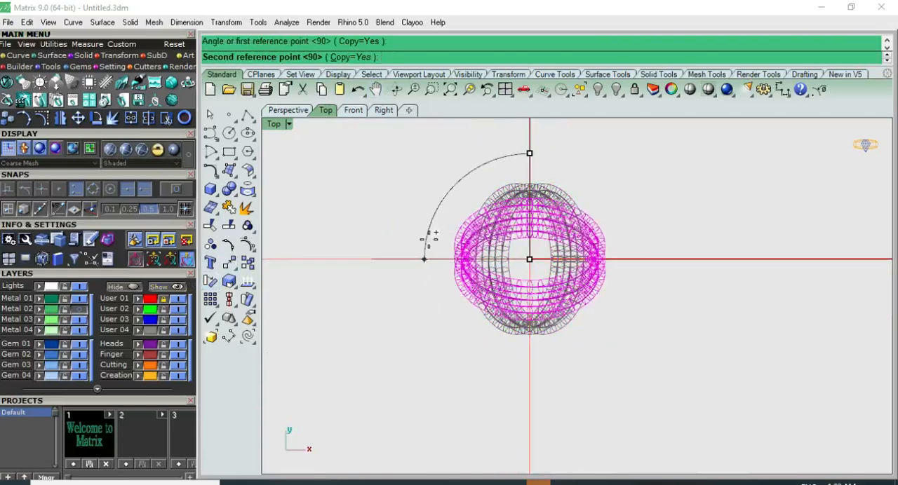
# Assign all the pipes to the Metal 01 layer and inspect the woven knot in shaded display from the Top and Perspective views.
pyautogui.click(688, 93)
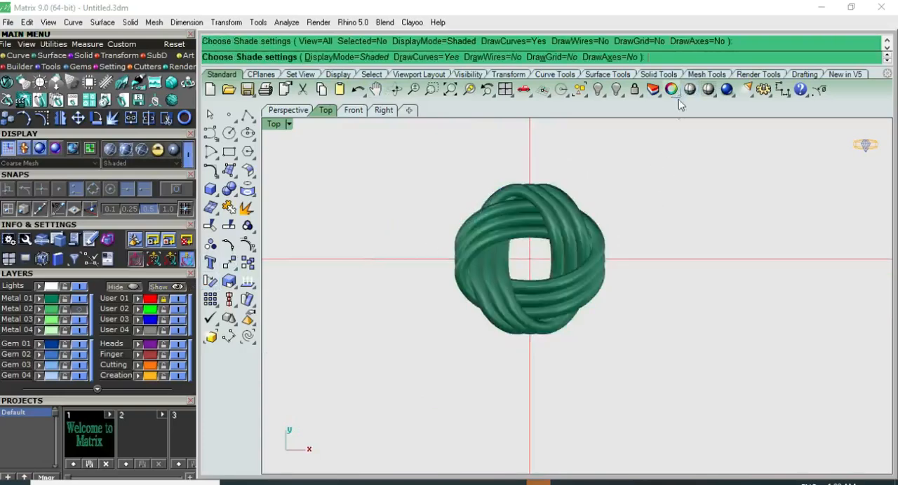
pyautogui.scroll(2, 586, 191)
pyautogui.press('F4')
pyautogui.scroll(5, 545, 263)
pyautogui.moveTo(546, 262); pyautogui.dragTo(658, 355, button='right')
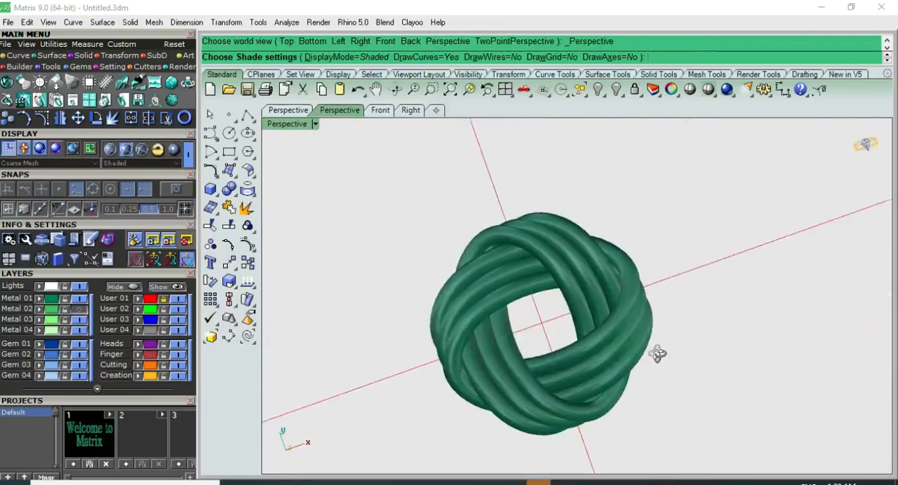
pyautogui.press('F1')
pyautogui.press('F2')
pyautogui.press('F1')
pyautogui.scroll(1, 645, 306)
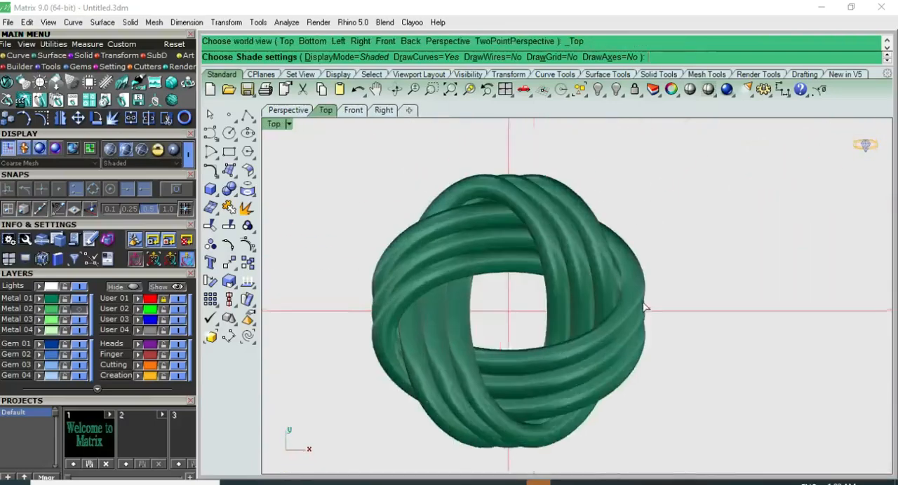
pyautogui.press('F4')
pyautogui.moveTo(539, 331); pyautogui.dragTo(651, 414, button='right')
pyautogui.press('F1')
pyautogui.press('F4')
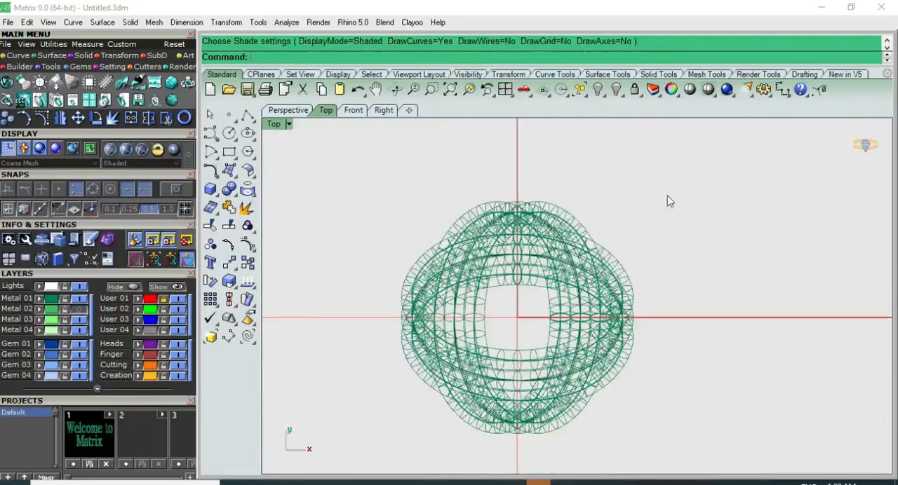
# Examine the woven pipes up close in rendered display from the Perspective view.
pyautogui.moveTo(535, 323)
pyautogui.mouseDown(button='right')
pyautogui.moveTo(750, 310)
pyautogui.moveTo(782, 255)
pyautogui.moveTo(807, 381)
pyautogui.moveTo(584, 365)
pyautogui.moveTo(601, 225)
pyautogui.moveTo(701, 246)
pyautogui.moveTo(755, 391)
pyautogui.moveTo(565, 316)
pyautogui.moveTo(534, 276)
pyautogui.mouseUp(button='right')
pyautogui.scroll(5, 602, 372)
pyautogui.scroll(-6, 566, 316)
pyautogui.moveTo(444, 418); pyautogui.dragTo(858, 383, button='right')
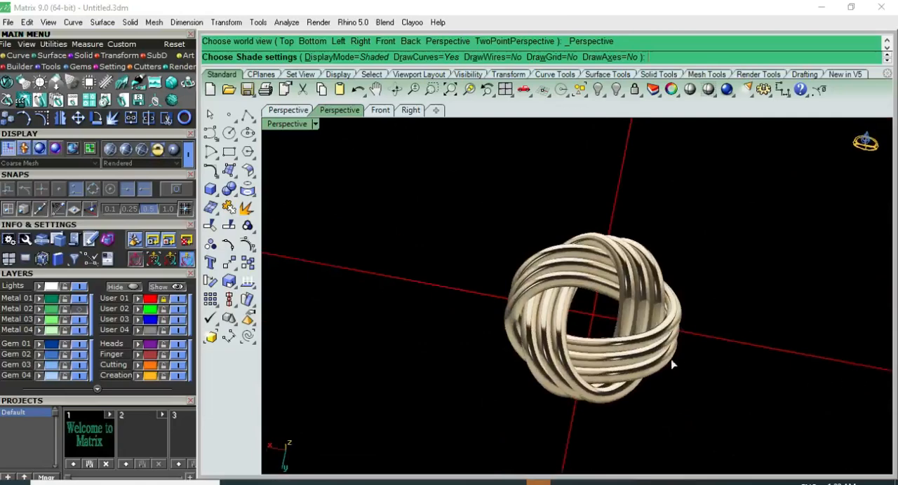
pyautogui.scroll(3, 671, 365)
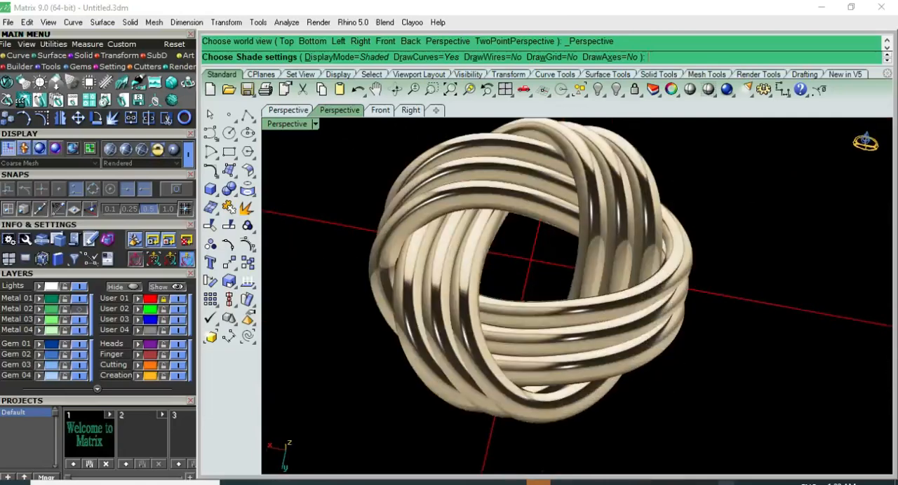